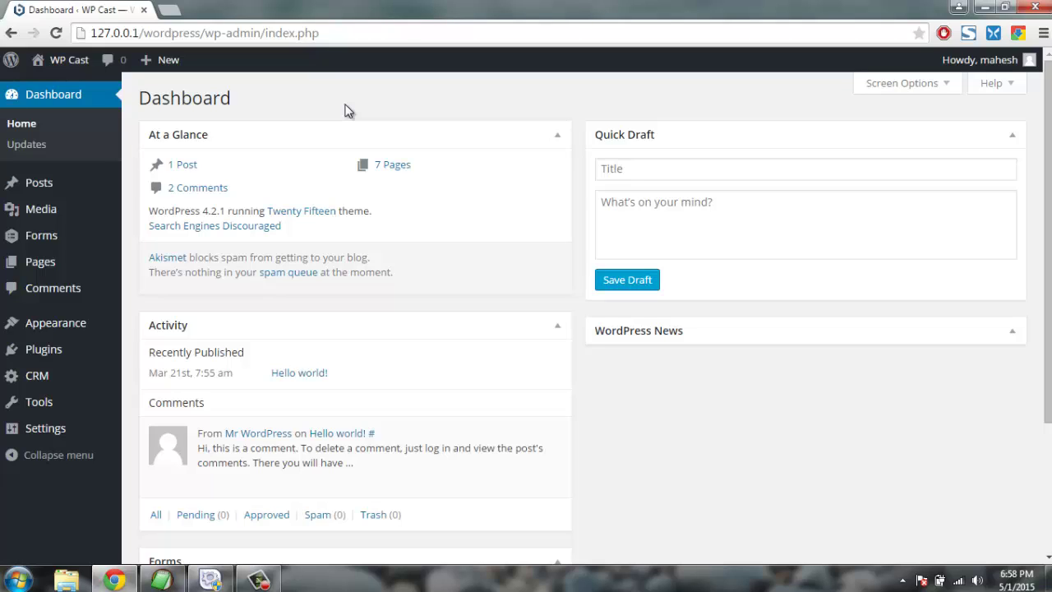
# Open the Plugins > Add New page in a new browser tab via right-click.
pyautogui.moveTo(96, 354)
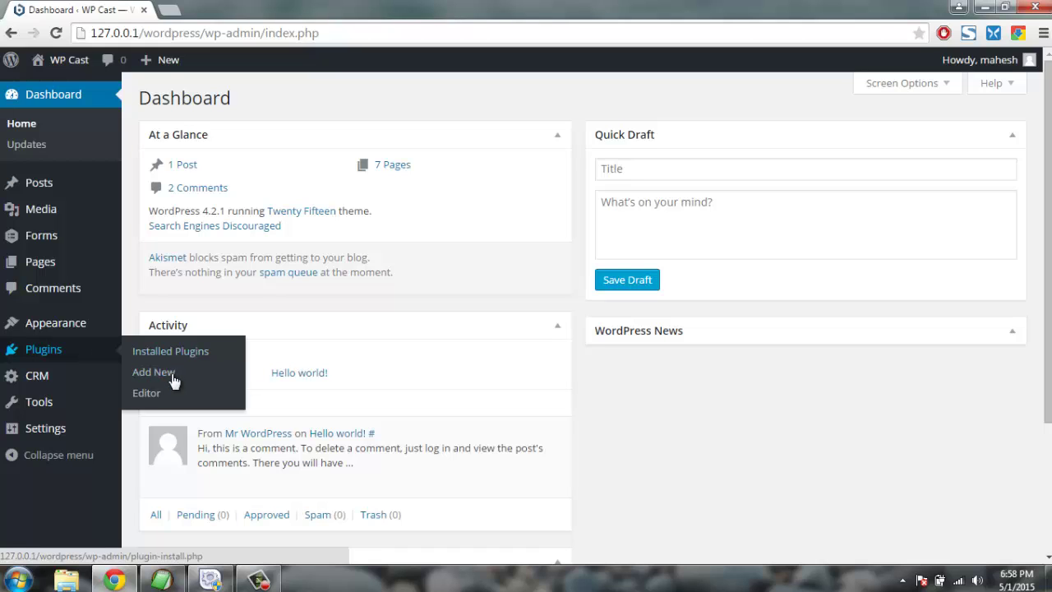
pyautogui.rightClick(148, 374)
# Search the plugin directory for 'CRM' in the new Add Plugins tab.
pyautogui.click(204, 380)
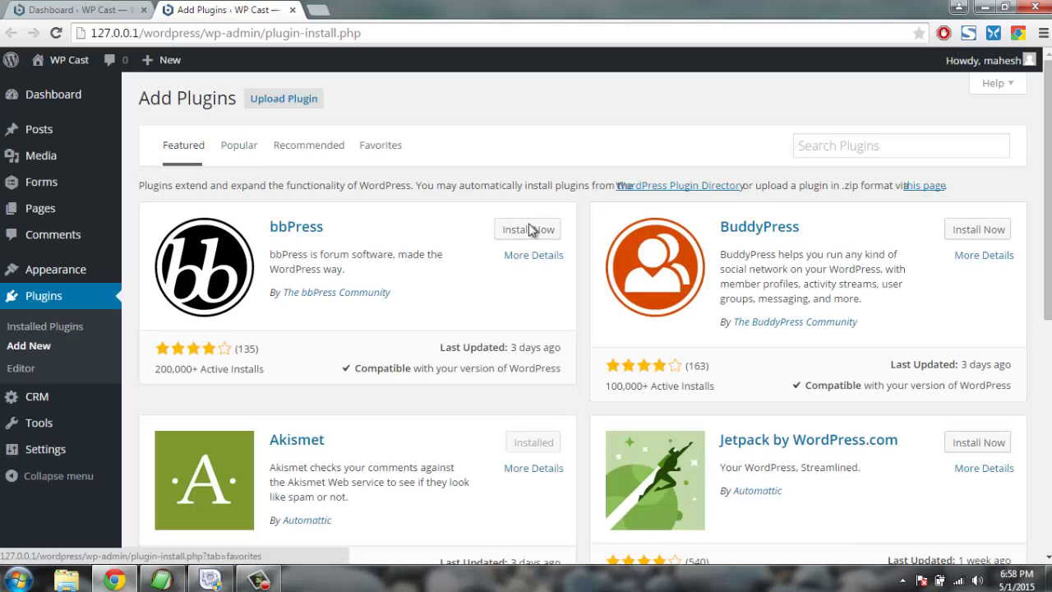
pyautogui.click(833, 145)
pyautogui.write('CRM')
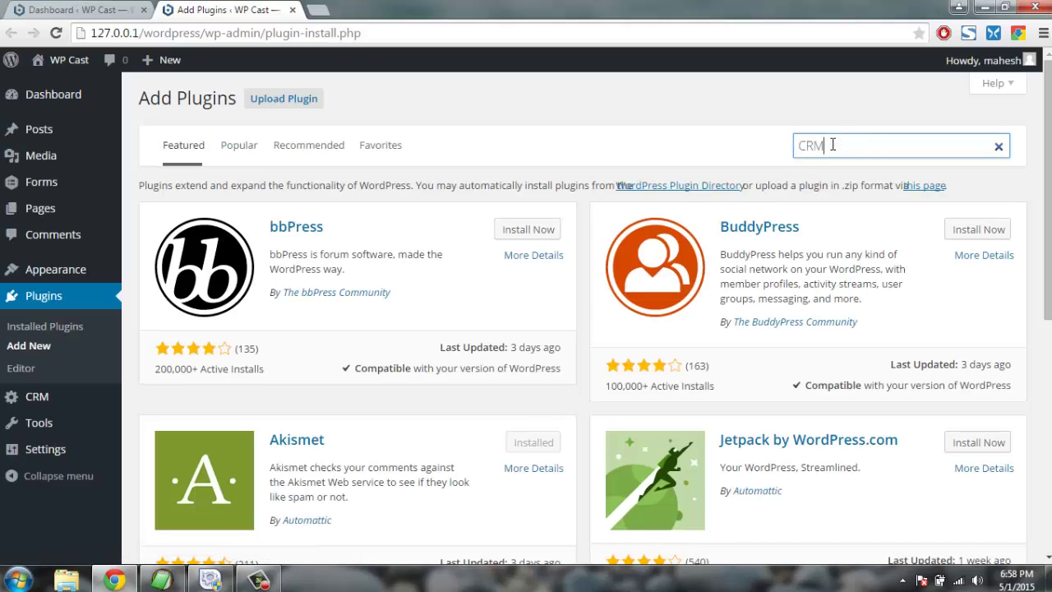
pyautogui.press('Return')
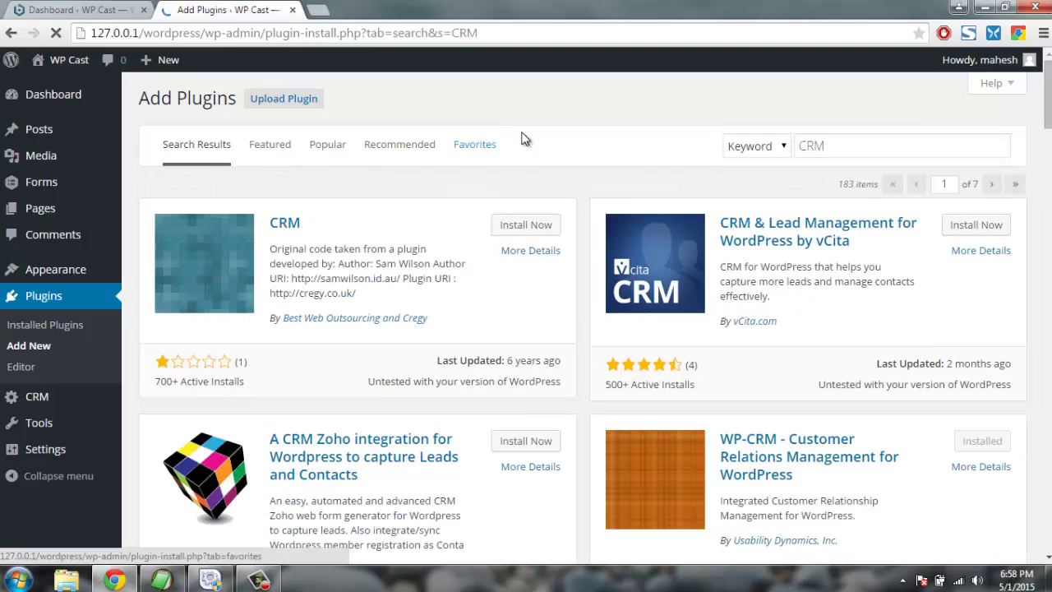
# Browse the CRM results, then refine the search to 'WP-CRM' to confirm it's installed.
pyautogui.scroll(-4, 552, 176)
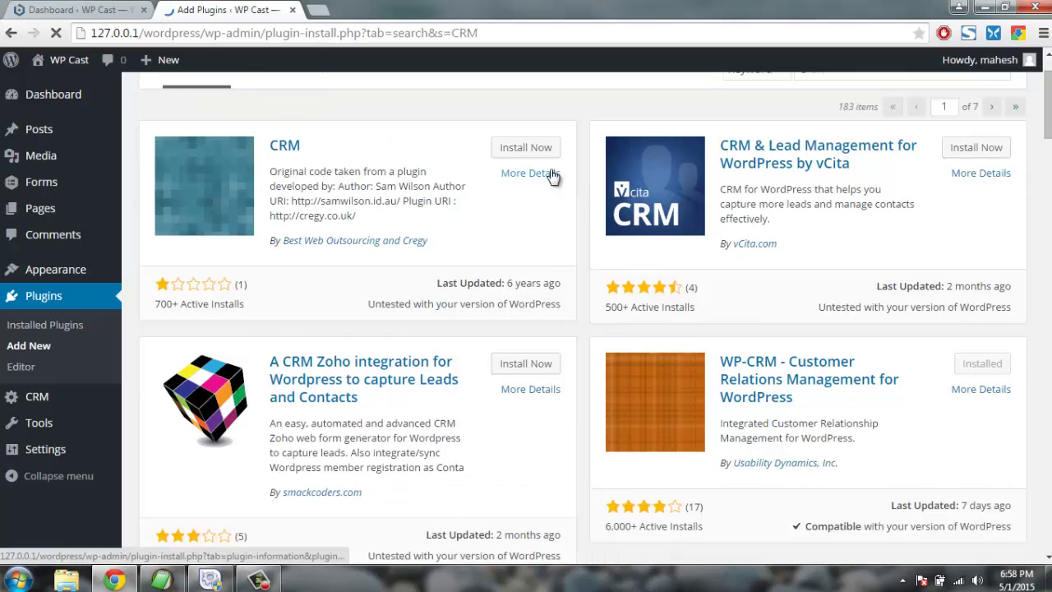
pyautogui.scroll(-2, 552, 176)
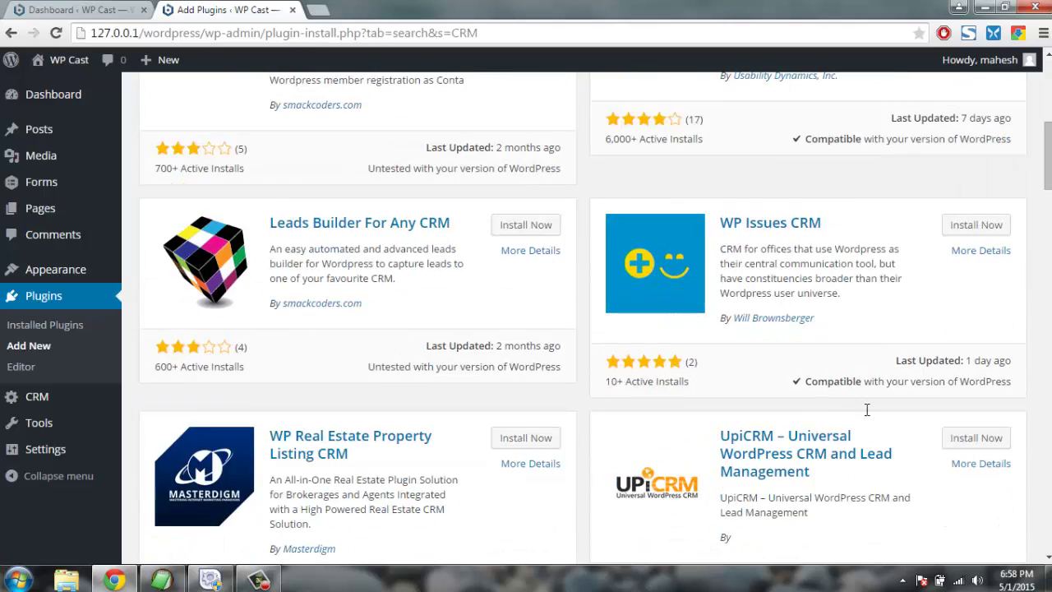
pyautogui.scroll(-2, 563, 295)
pyautogui.scroll(-2, 562, 294)
pyautogui.scroll(10, 560, 289)
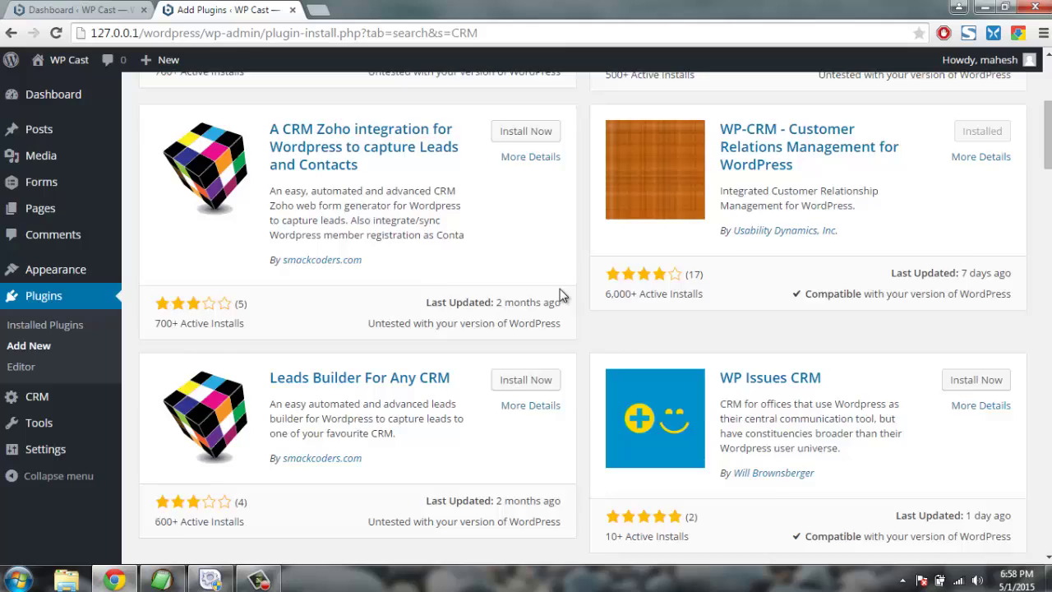
pyautogui.click(797, 146)
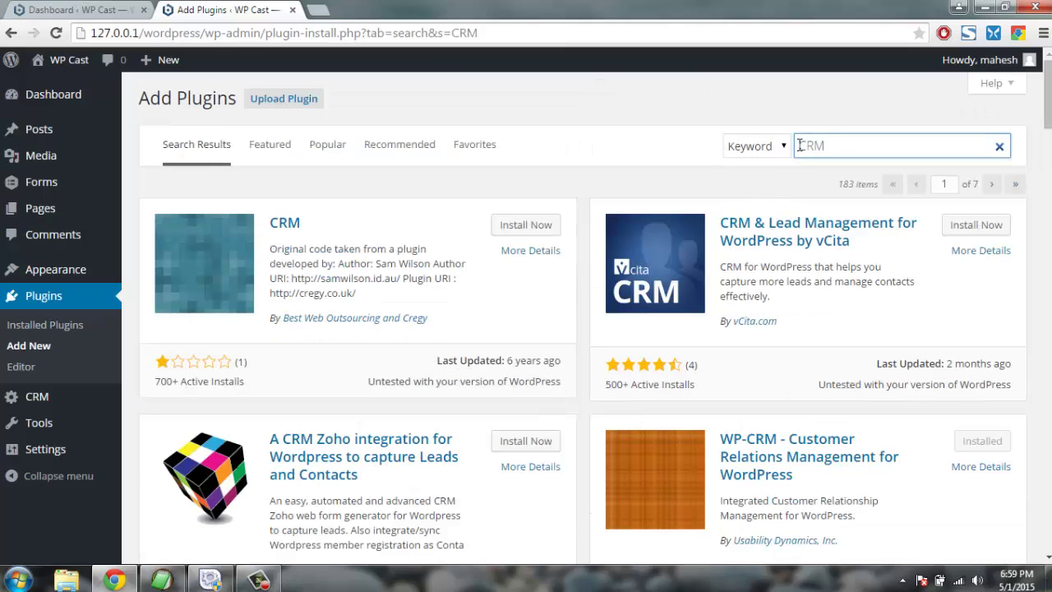
pyautogui.write('WP-')
pyautogui.press('Return')
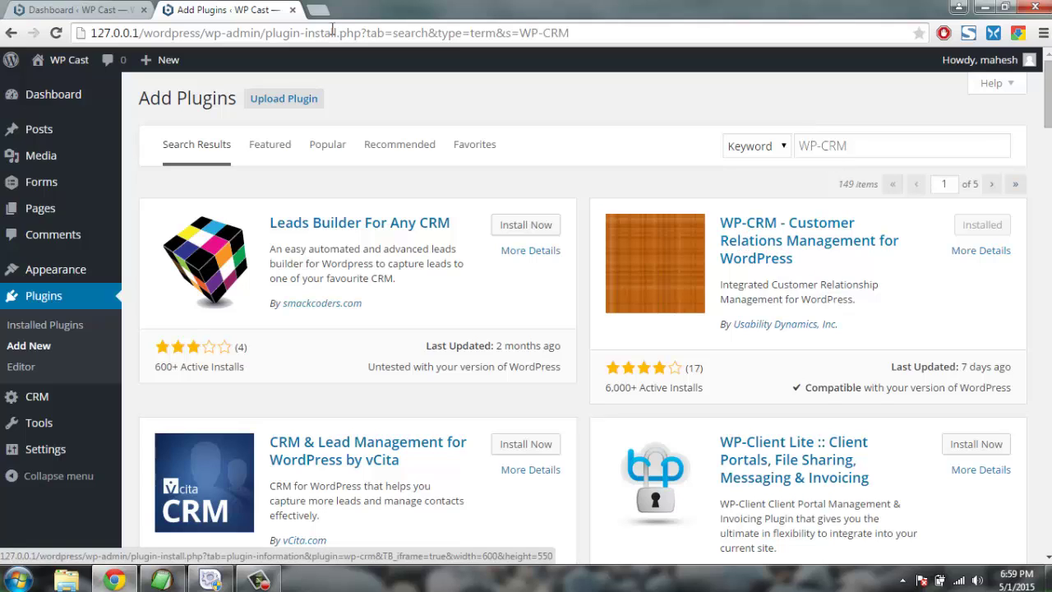
# Close the plugin search tab and go to CRM > Settings.
pyautogui.click(293, 11)
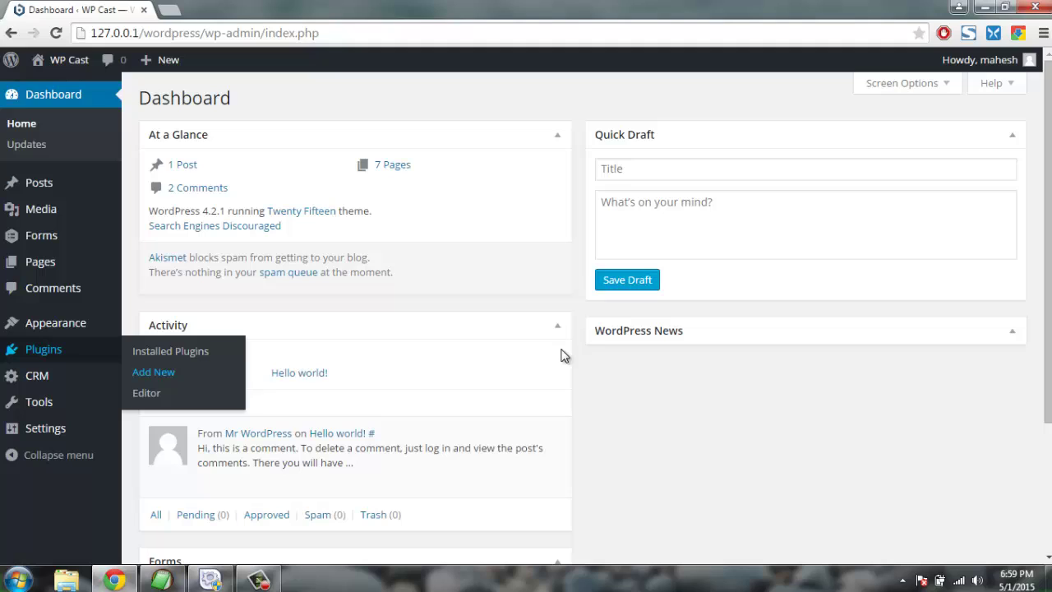
pyautogui.moveTo(37, 383)
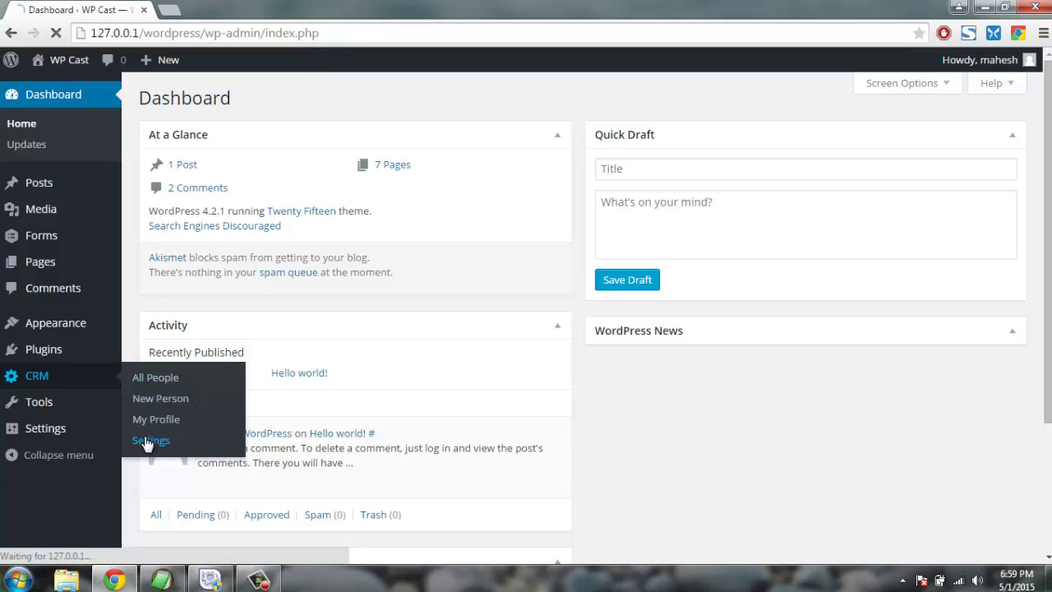
pyautogui.click(174, 442)
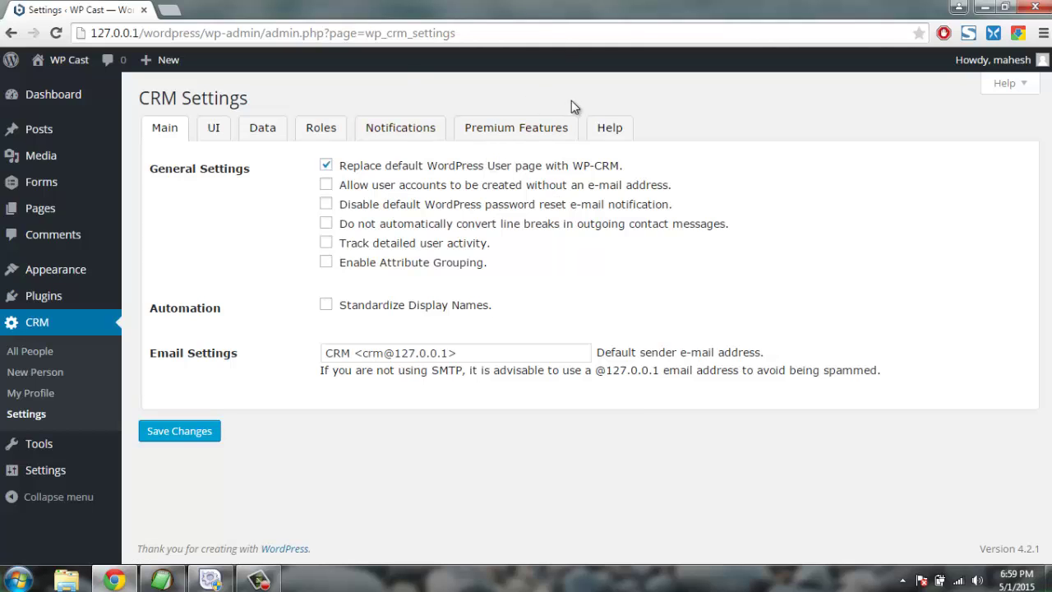
# Look through the CRM Settings Help tools and Notifications message templates.
pyautogui.click(612, 130)
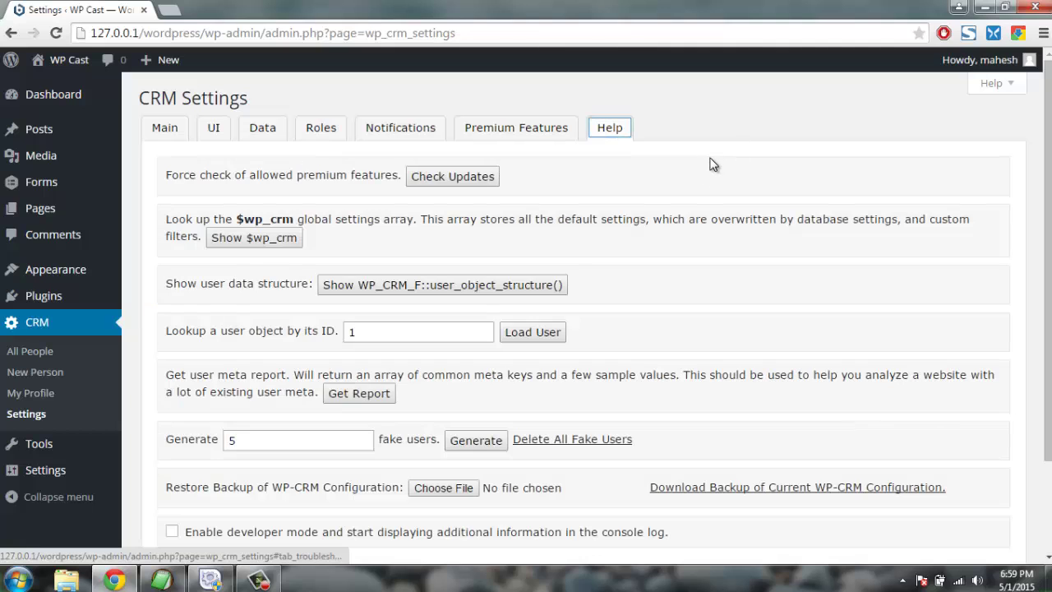
pyautogui.scroll(-3, 768, 176)
pyautogui.scroll(3, 767, 177)
pyautogui.moveTo(220, 174); pyautogui.dragTo(355, 175)
pyautogui.click(391, 179)
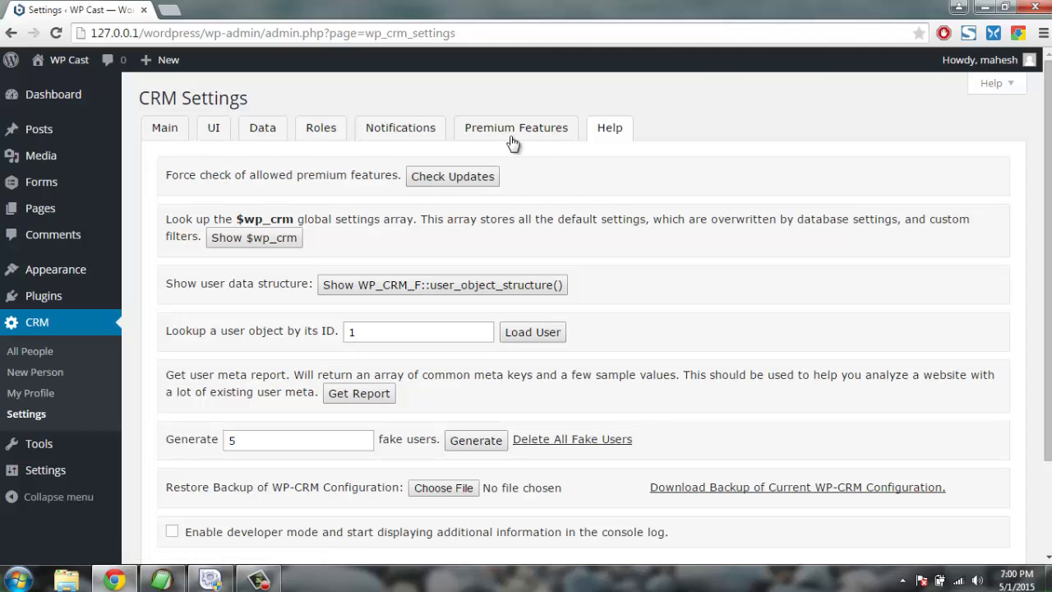
pyautogui.click(400, 128)
pyautogui.scroll(-4, 317, 202)
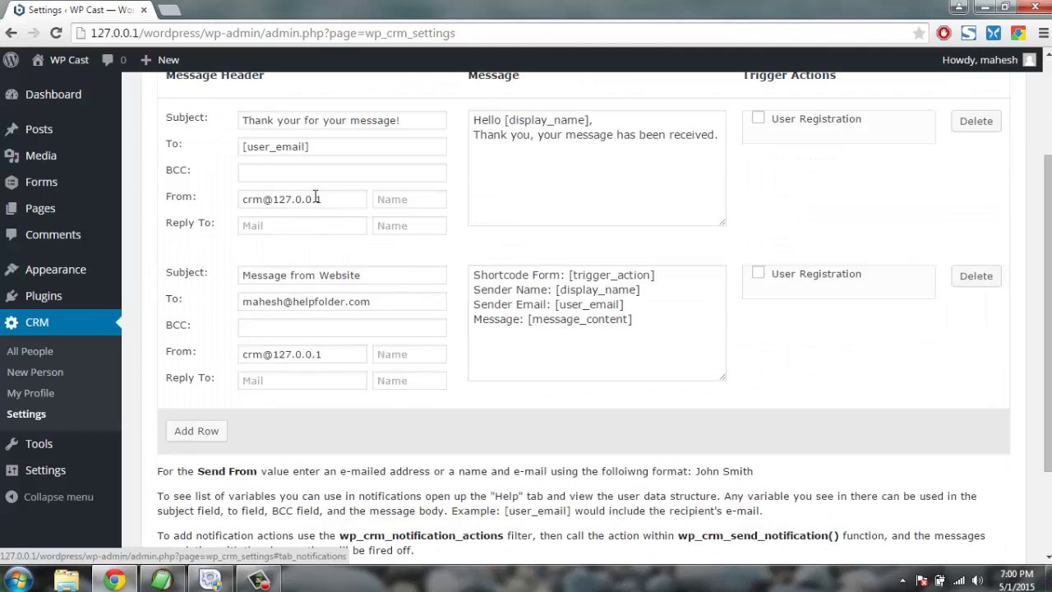
pyautogui.scroll(5, 344, 251)
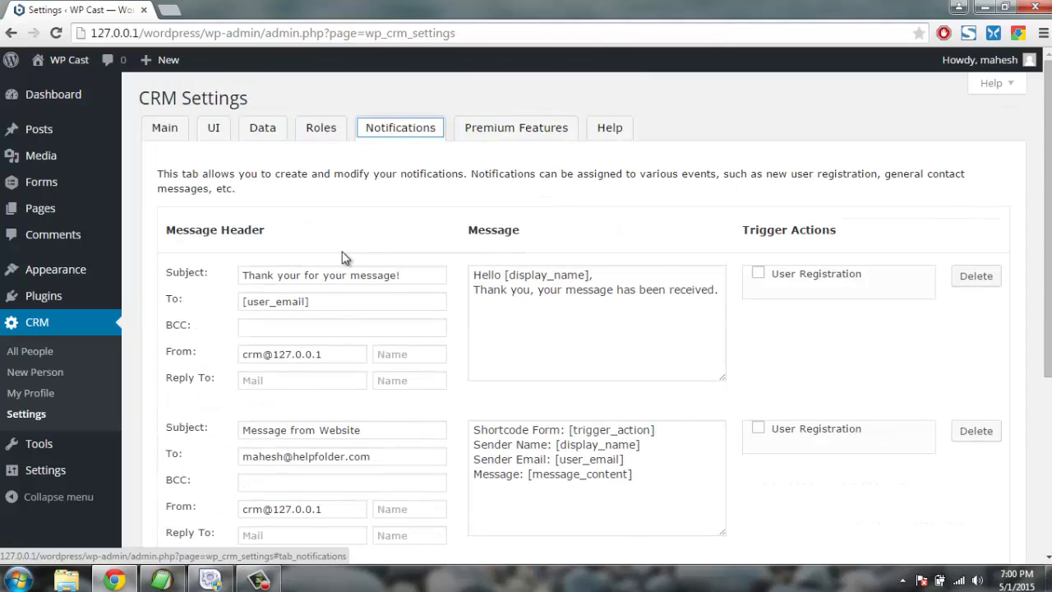
# Review the user role permissions on the Roles tab.
pyautogui.click(319, 130)
pyautogui.scroll(-5, 242, 223)
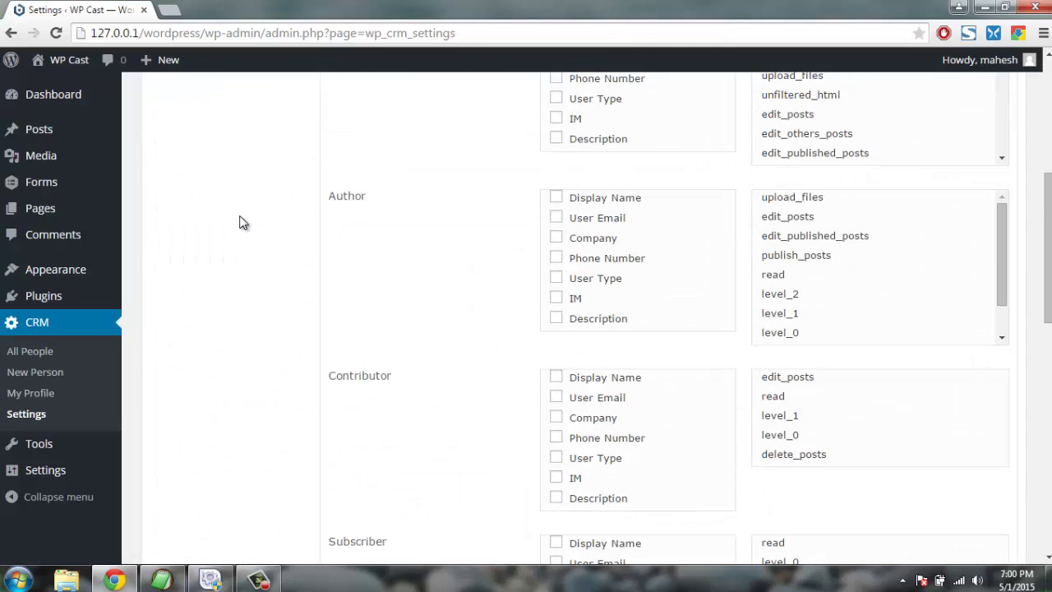
pyautogui.scroll(4, 241, 222)
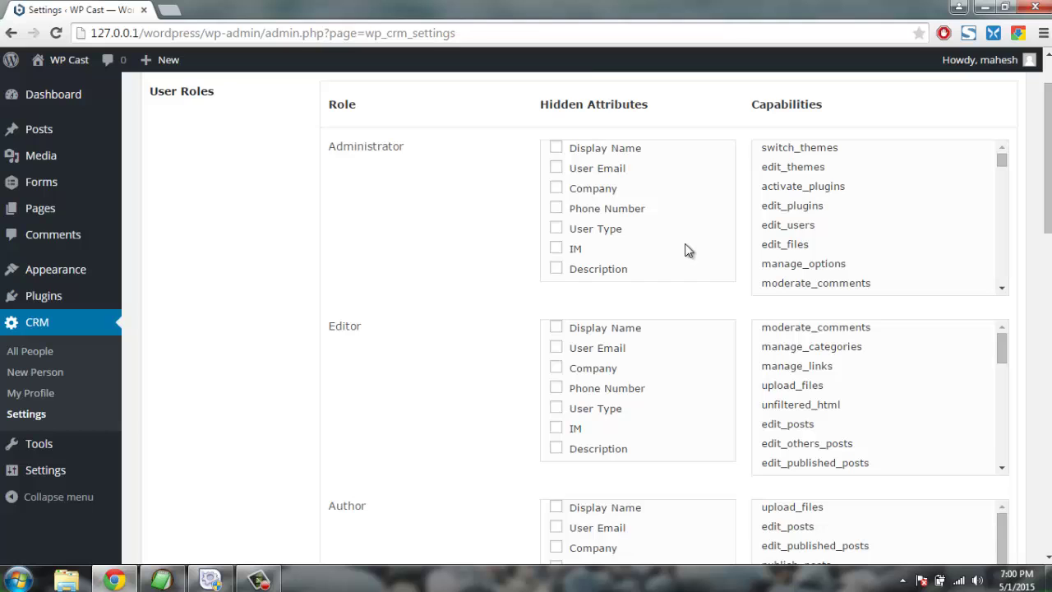
pyautogui.scroll(-2, 298, 357)
pyautogui.scroll(-10, 265, 338)
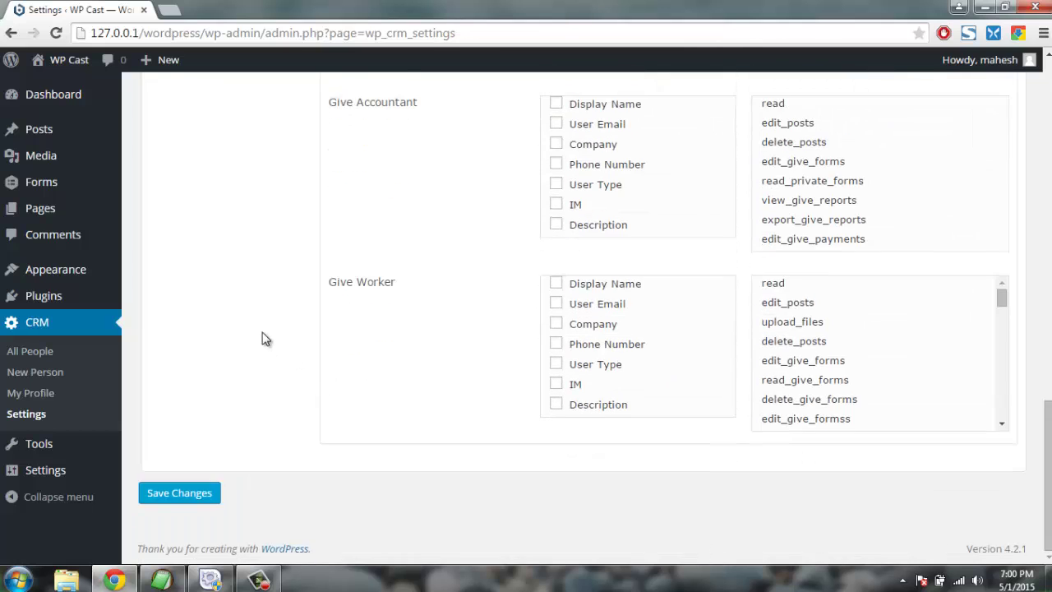
pyautogui.scroll(13, 266, 338)
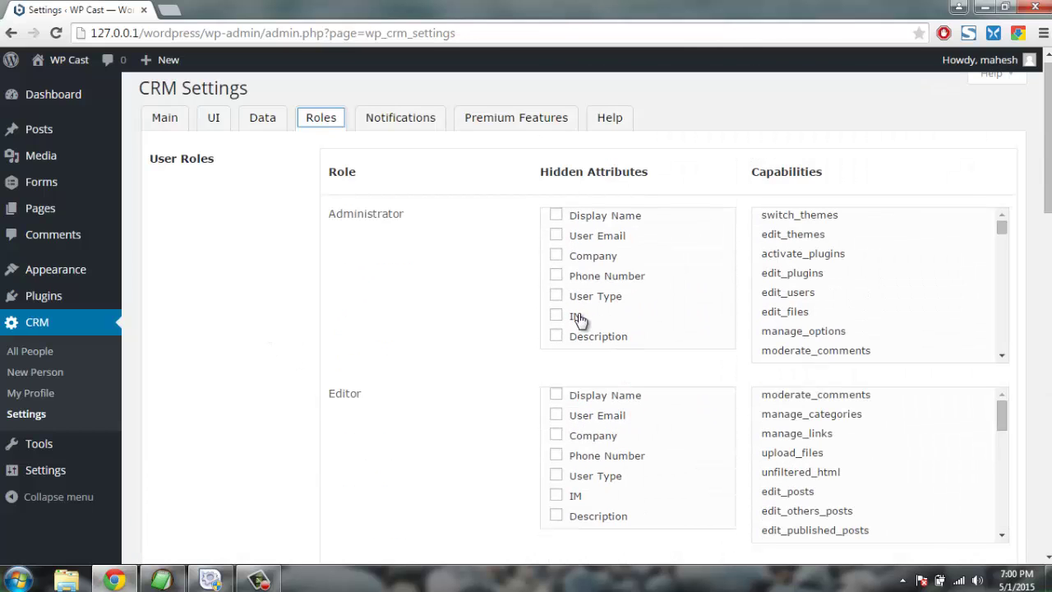
# Review the Data tab's attributes, including User Type values, and the UI overview settings, then go to All People.
pyautogui.click(264, 117)
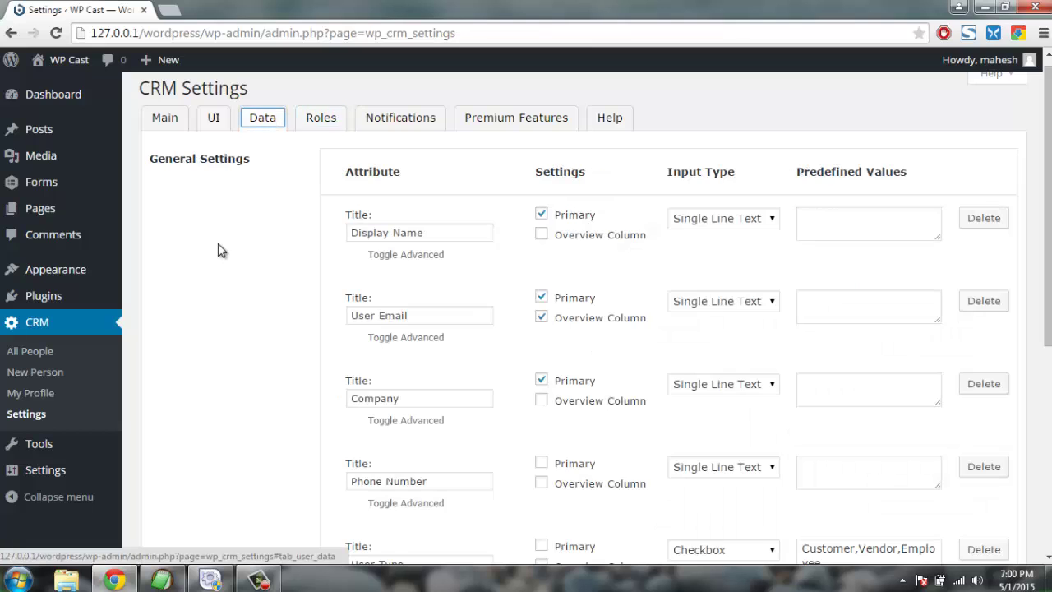
pyautogui.scroll(-4, 218, 243)
pyautogui.scroll(5, 217, 243)
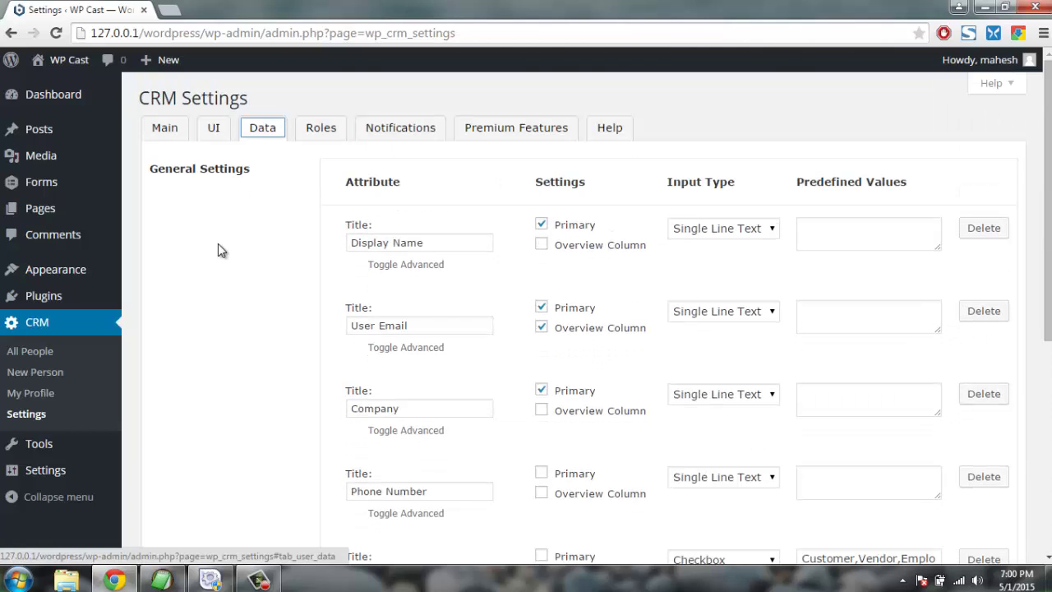
pyautogui.scroll(-1, 254, 320)
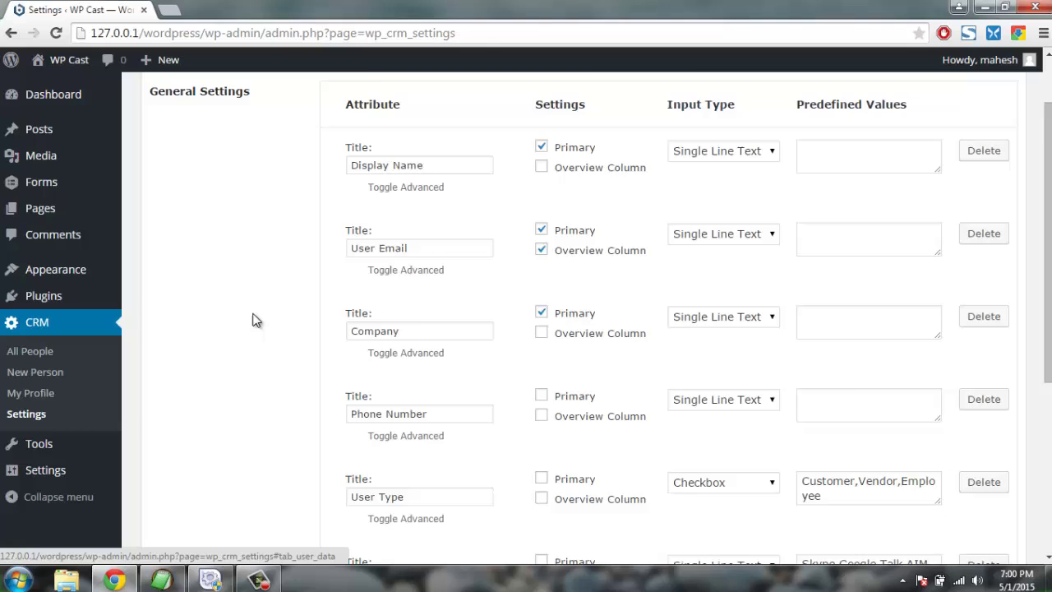
pyautogui.scroll(-1, 255, 320)
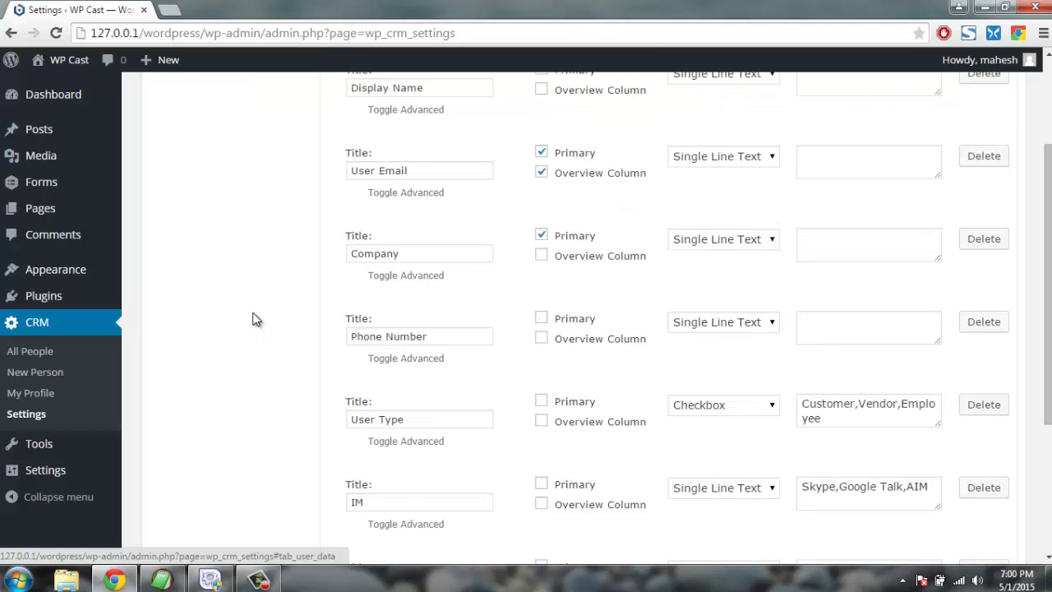
pyautogui.scroll(-2, 255, 321)
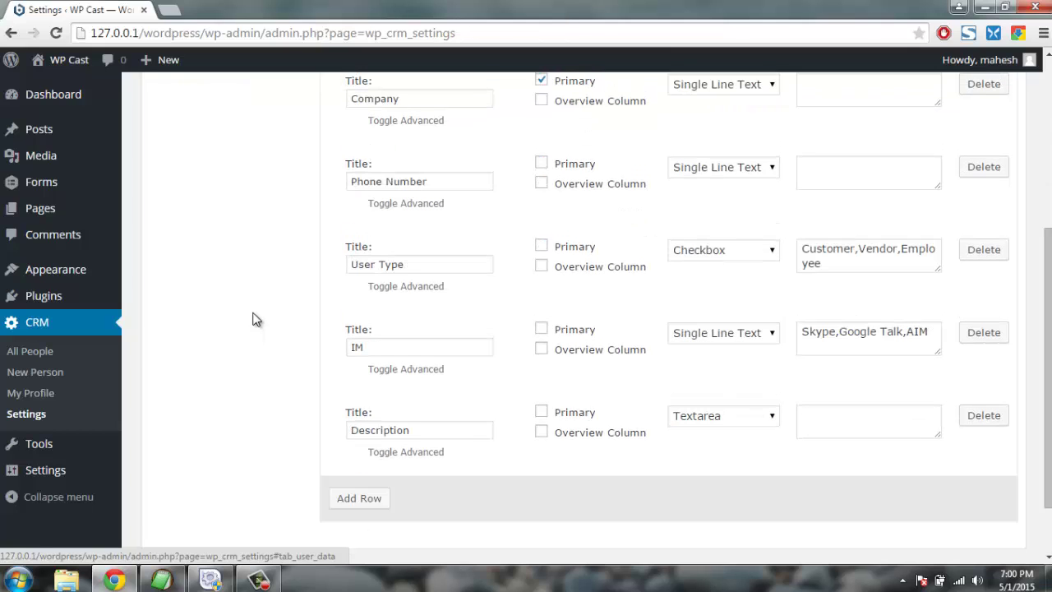
pyautogui.scroll(4, 255, 319)
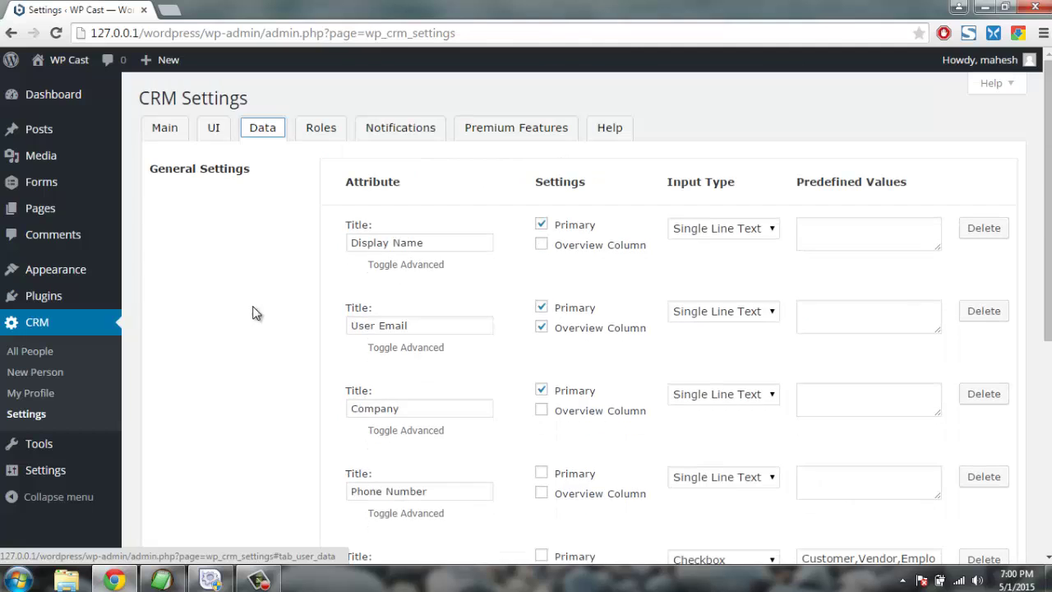
pyautogui.click(214, 128)
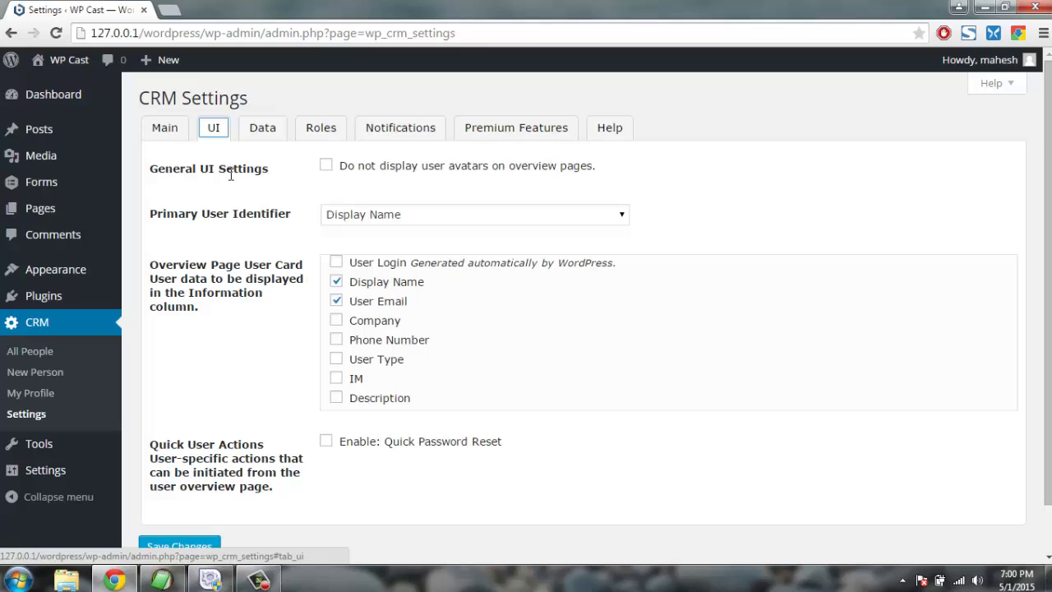
pyautogui.click(29, 351)
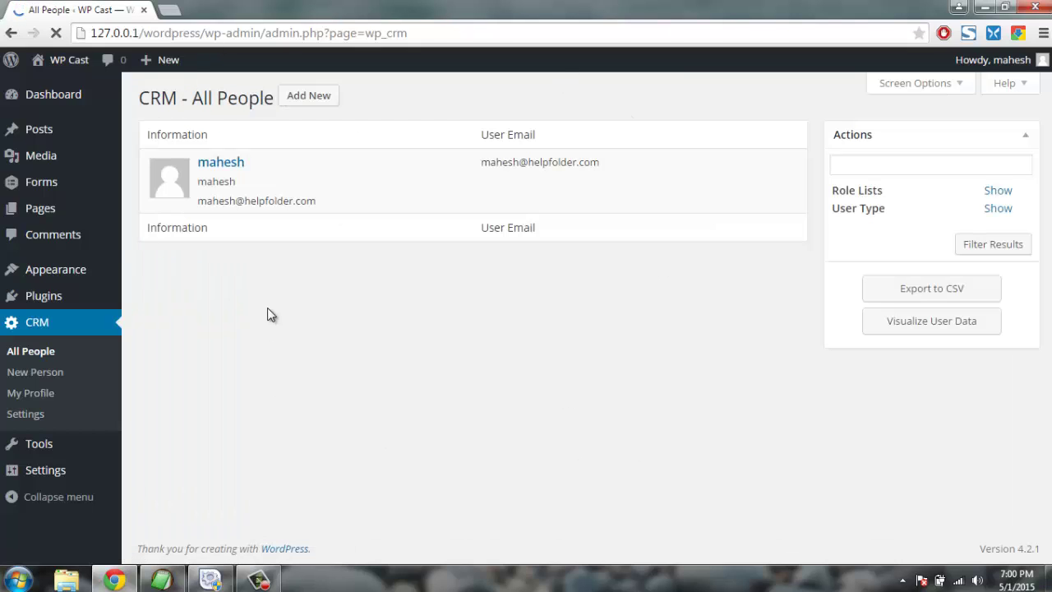
# Go from the All People list to CRM > New Person.
pyautogui.moveTo(141, 99); pyautogui.dragTo(234, 94)
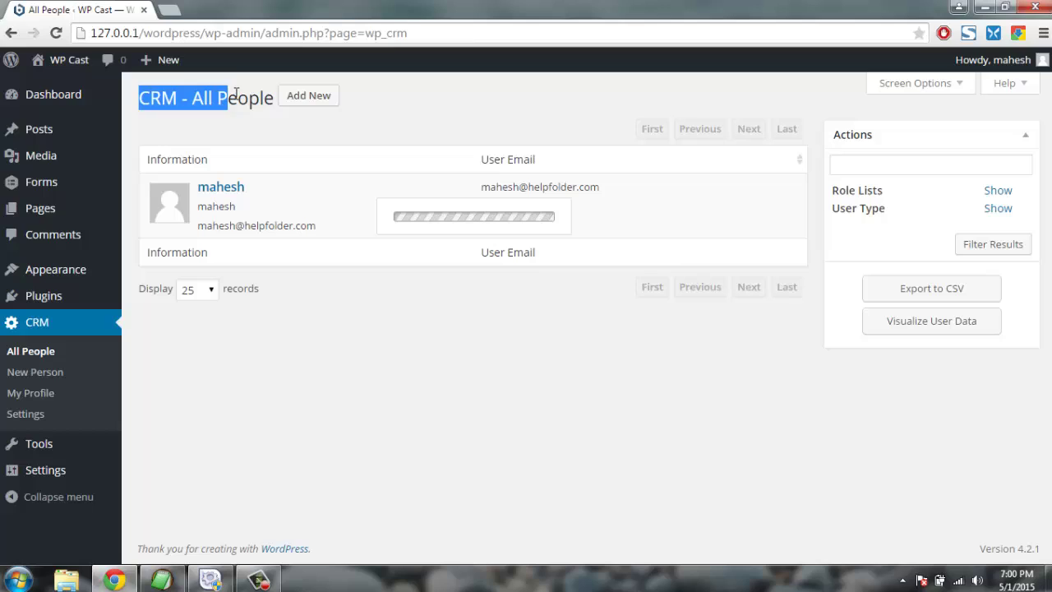
pyautogui.click(235, 94)
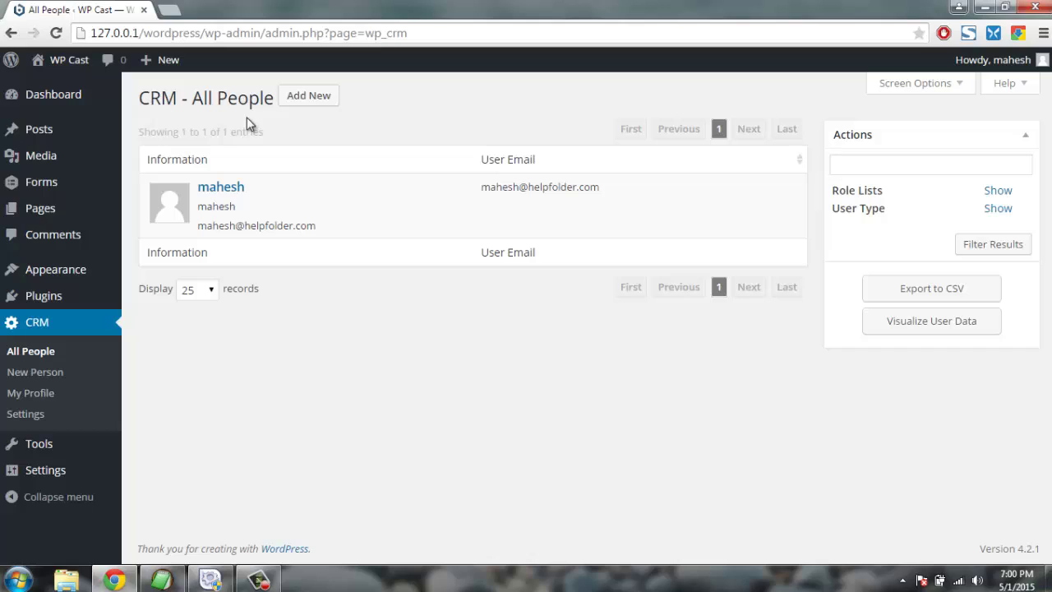
pyautogui.click(306, 102)
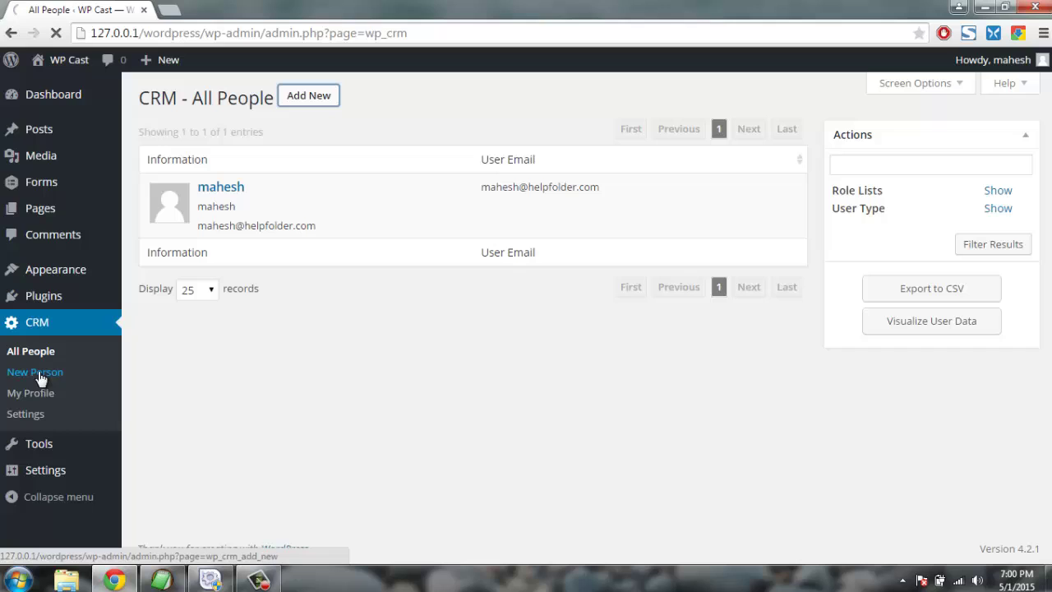
# On the new person form, enter the contact's display name and e-mail address.
pyautogui.click(70, 379)
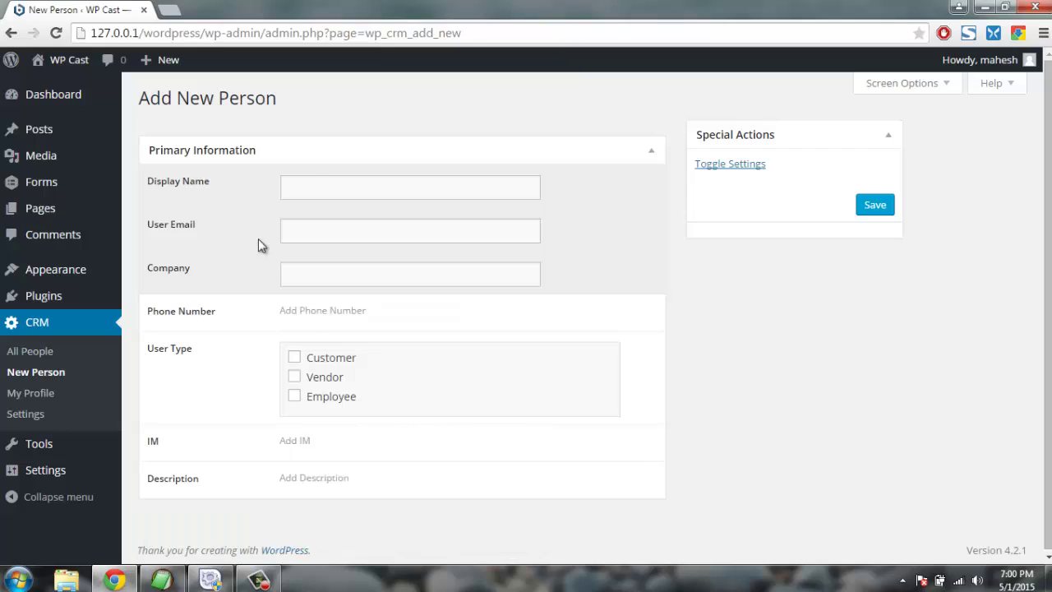
pyautogui.click(313, 184)
pyautogui.write('A')
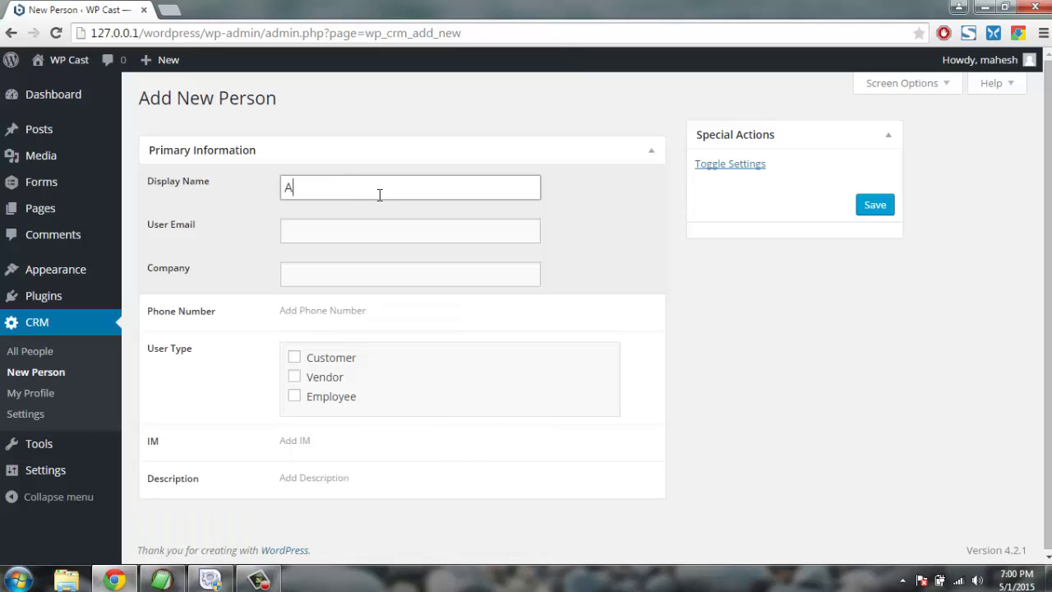
pyautogui.write('llen')
pyautogui.press('Tab')
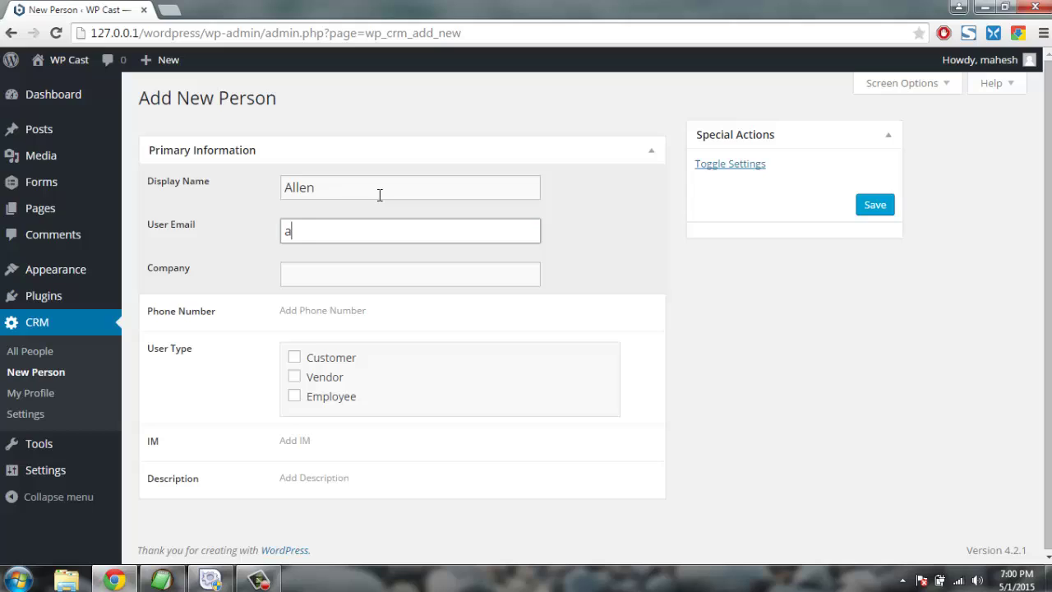
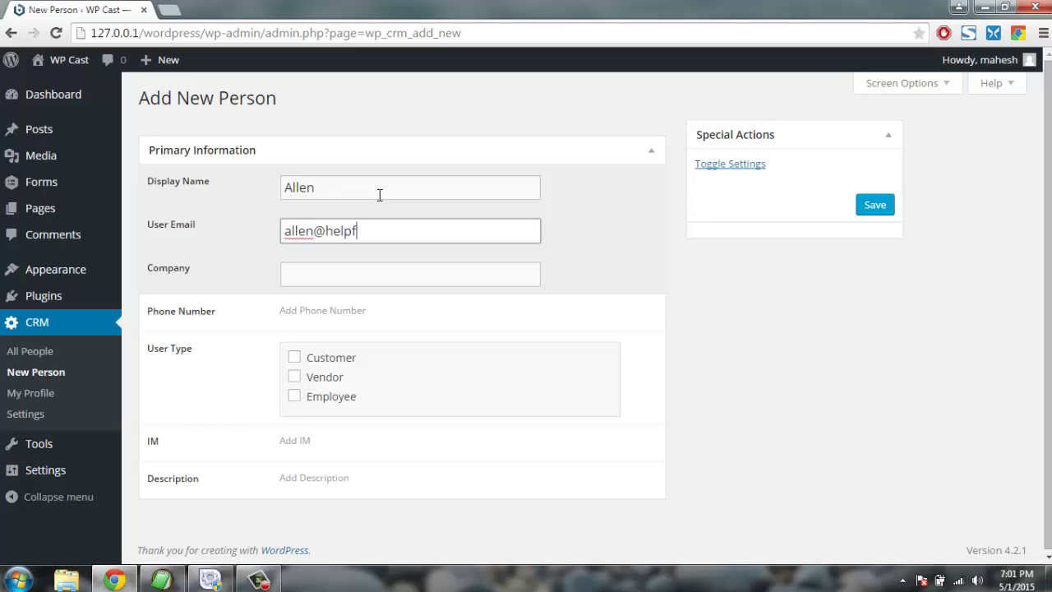
pyautogui.press('Tab')
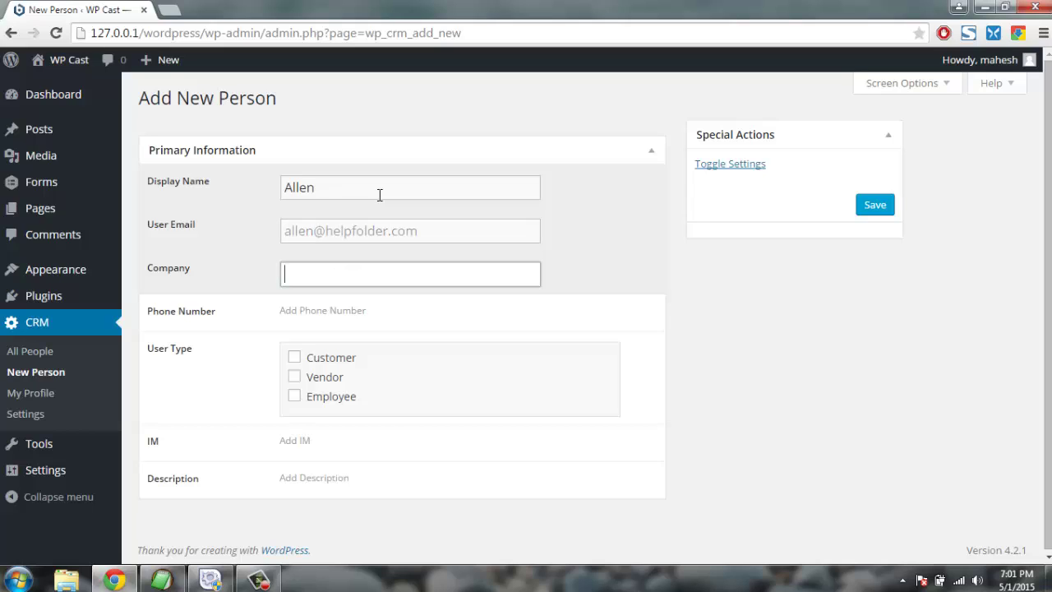
# Set the company to Helpfolder, mark the contact as Employee, and save.
pyautogui.write('Hwl')
pyautogui.press('BackSpace')
pyautogui.press('BackSpace')
pyautogui.write('ELp')
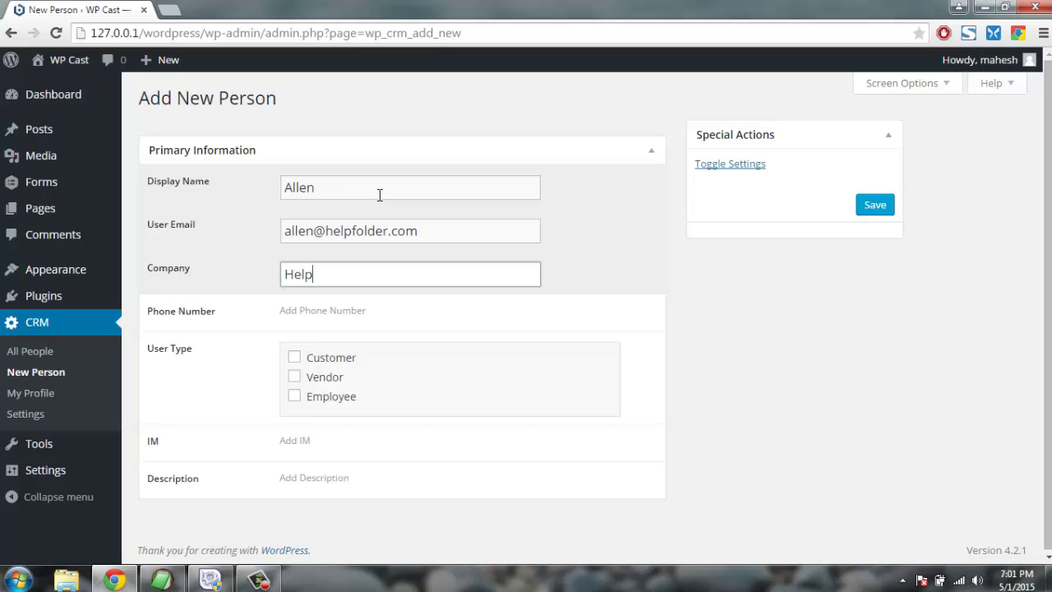
pyautogui.write('folder')
pyautogui.press('Tab')
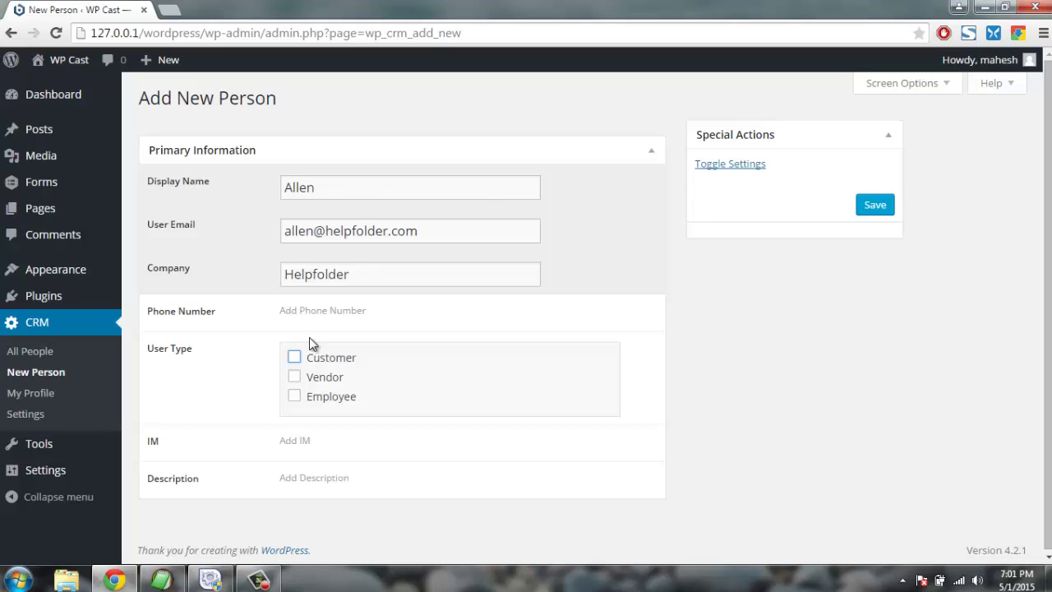
pyautogui.click(295, 398)
pyautogui.click(875, 207)
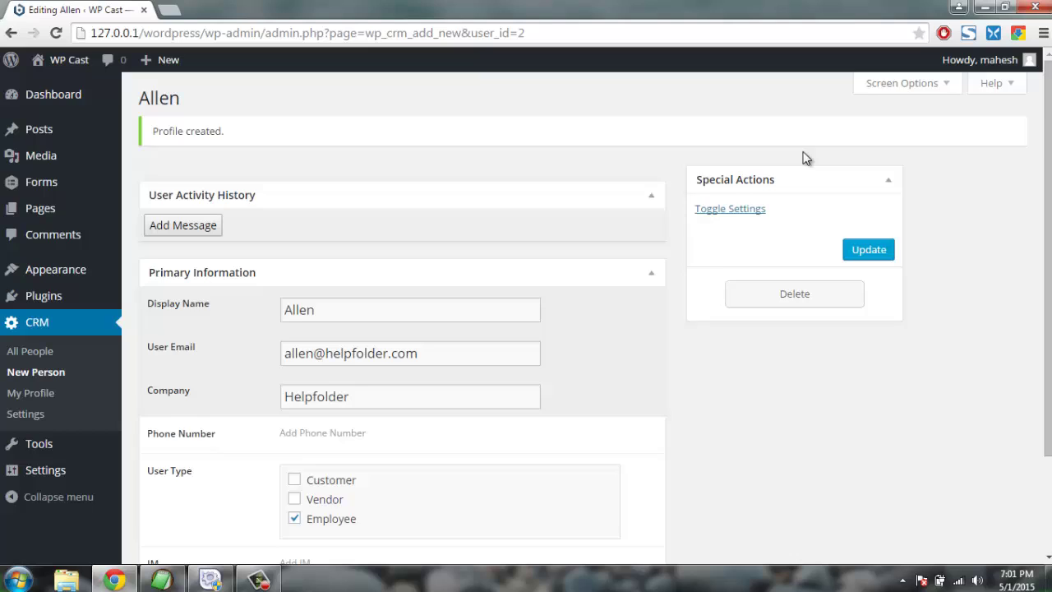
# Return to CRM > All People to see both contacts listed.
pyautogui.scroll(-3, 805, 158)
pyautogui.click(60, 350)
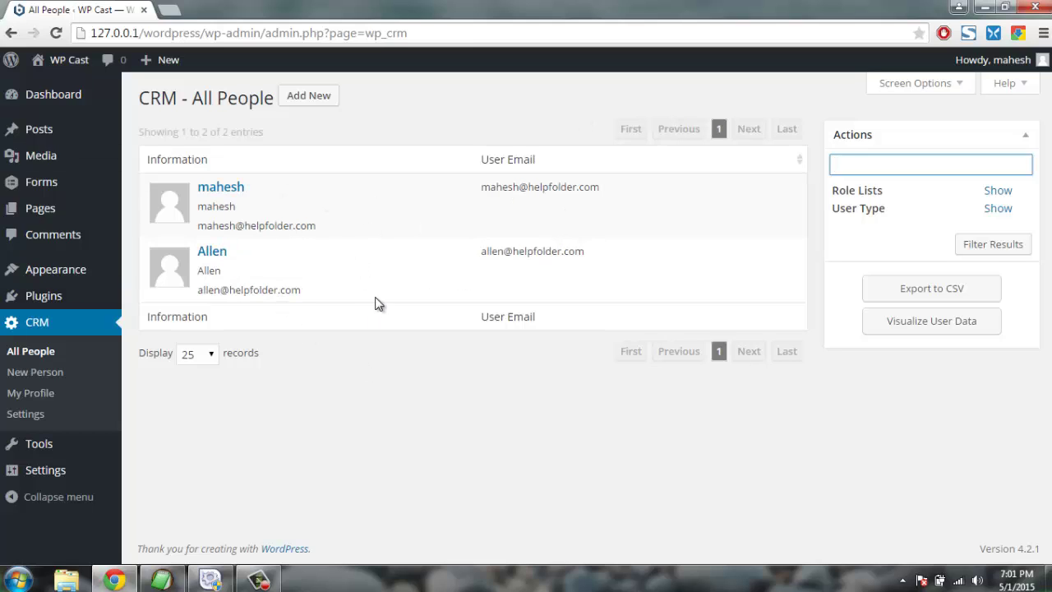
# Open CRM > My Profile and scroll through its primary information and Special Actions panel.
pyautogui.click(37, 394)
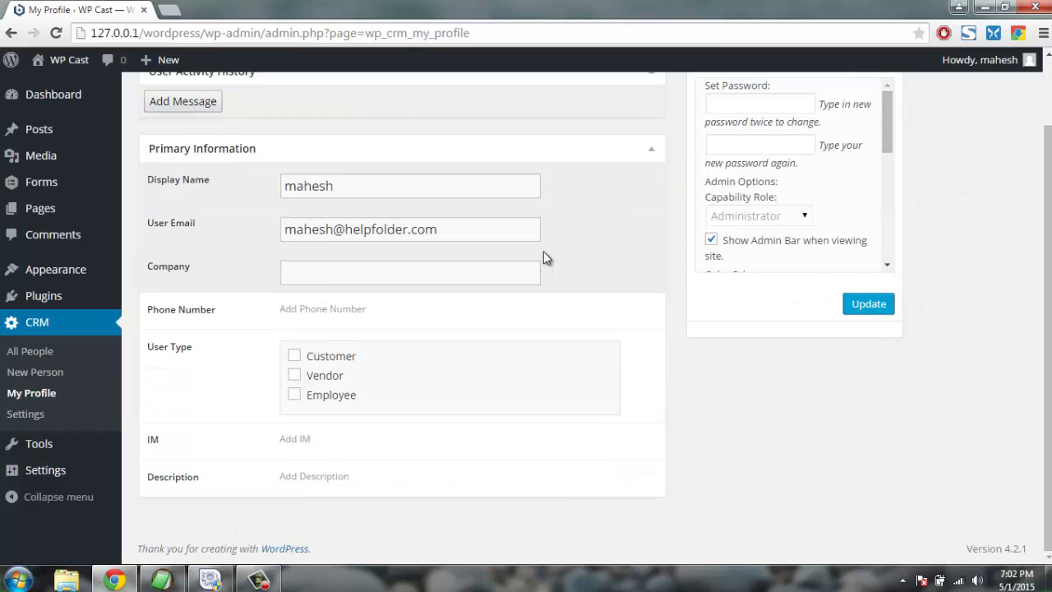
pyautogui.scroll(2, 545, 258)
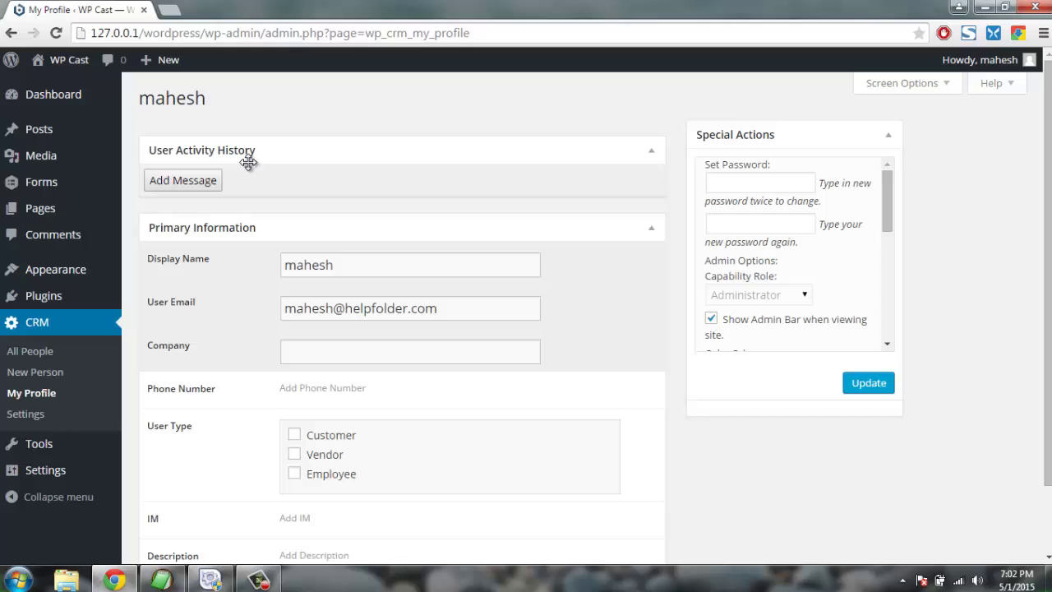
pyautogui.scroll(-2, 611, 177)
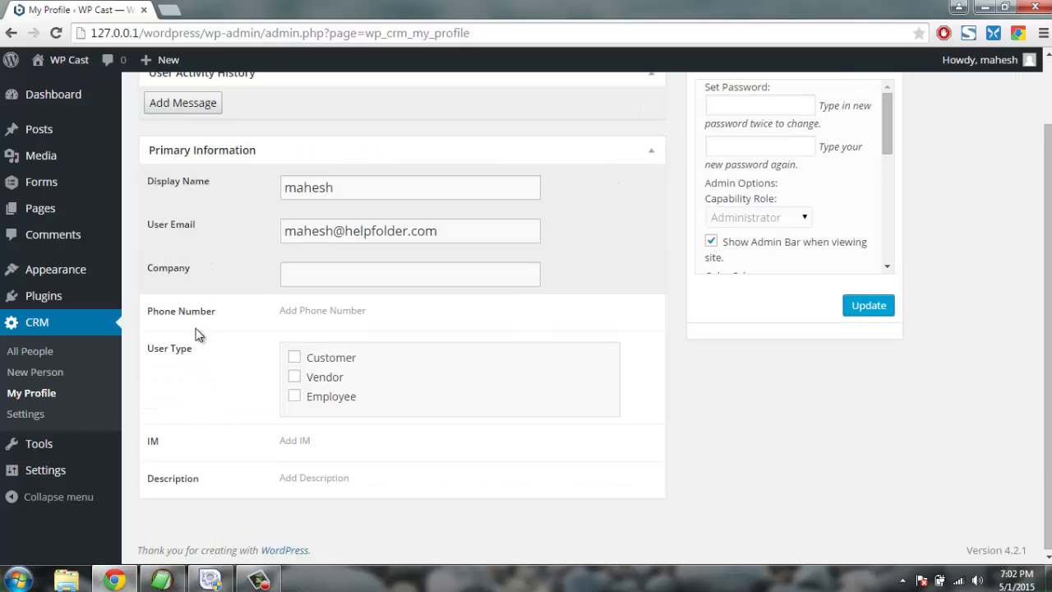
pyautogui.scroll(-5, 864, 185)
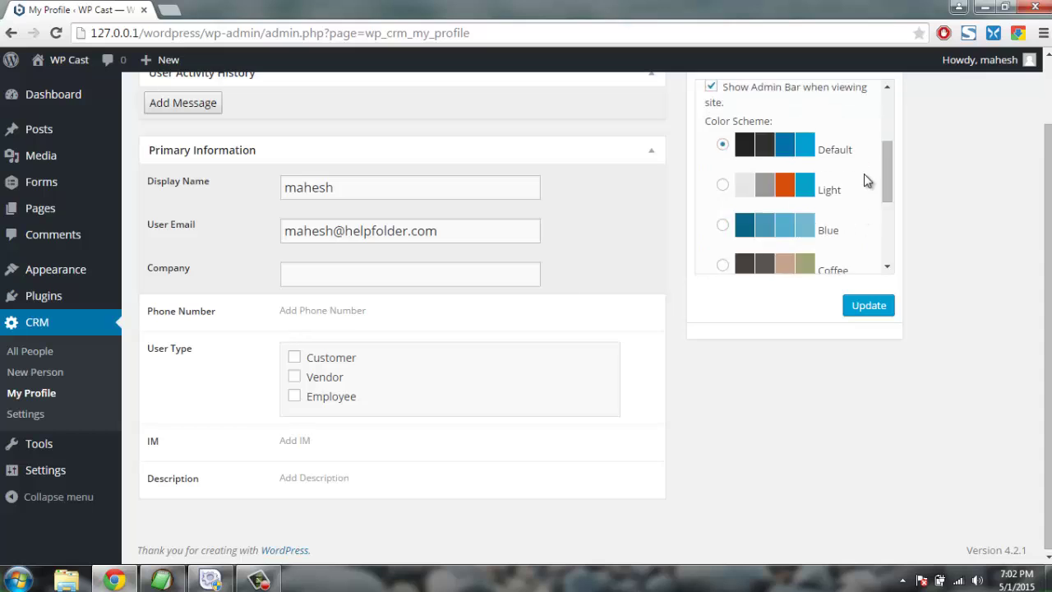
pyautogui.scroll(7, 864, 177)
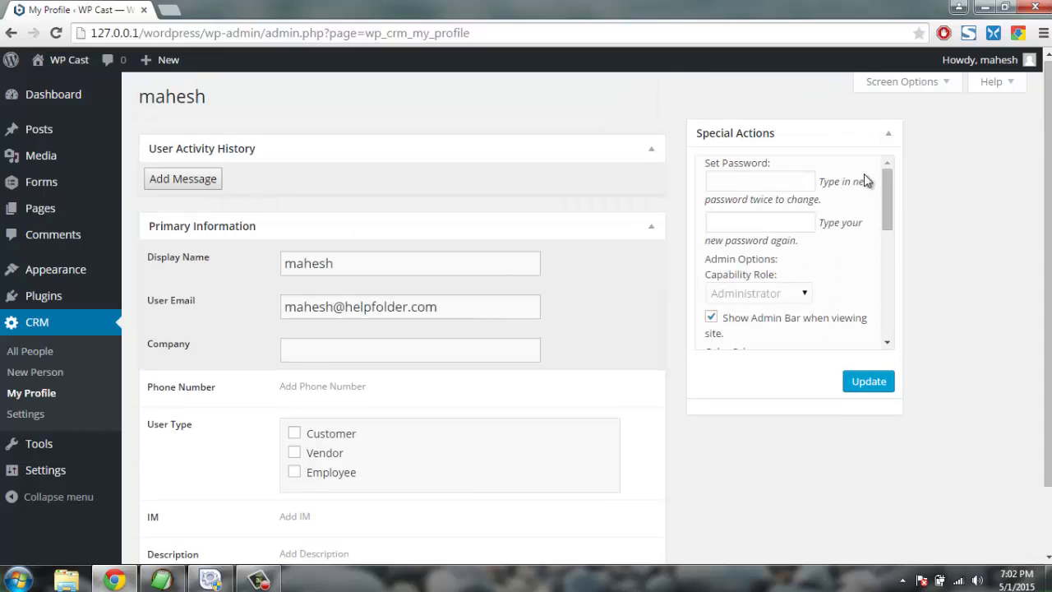
pyautogui.scroll(-3, 877, 237)
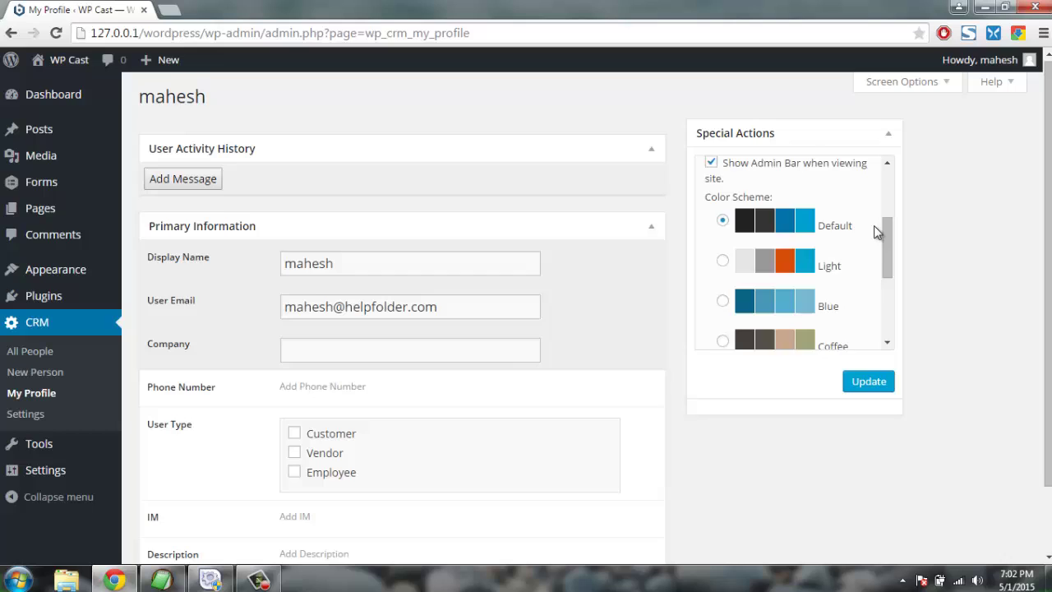
pyautogui.scroll(-3, 877, 233)
pyautogui.scroll(-2, 877, 234)
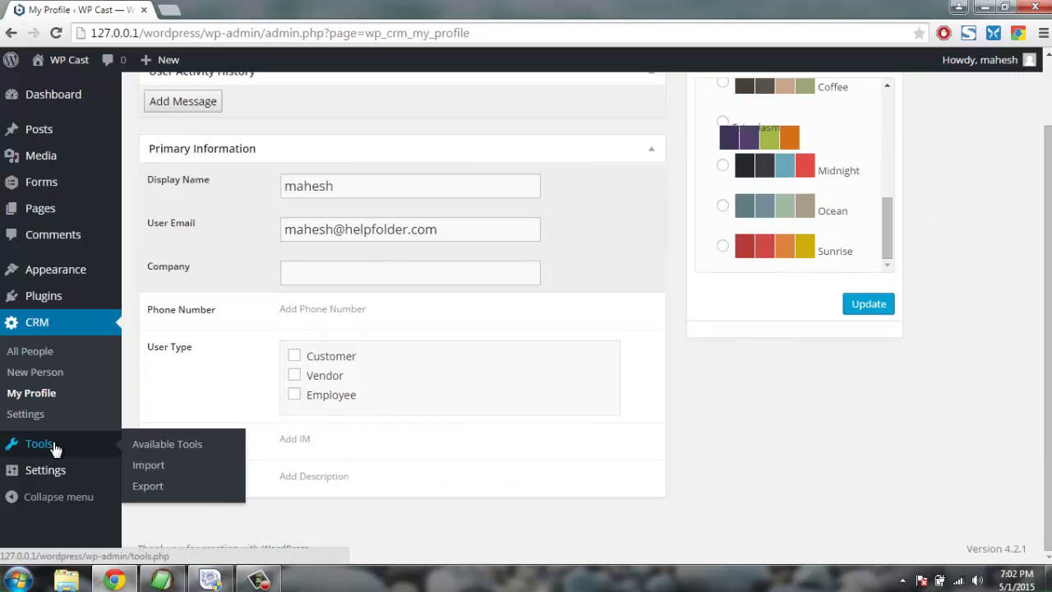
pyautogui.moveTo(68, 477)
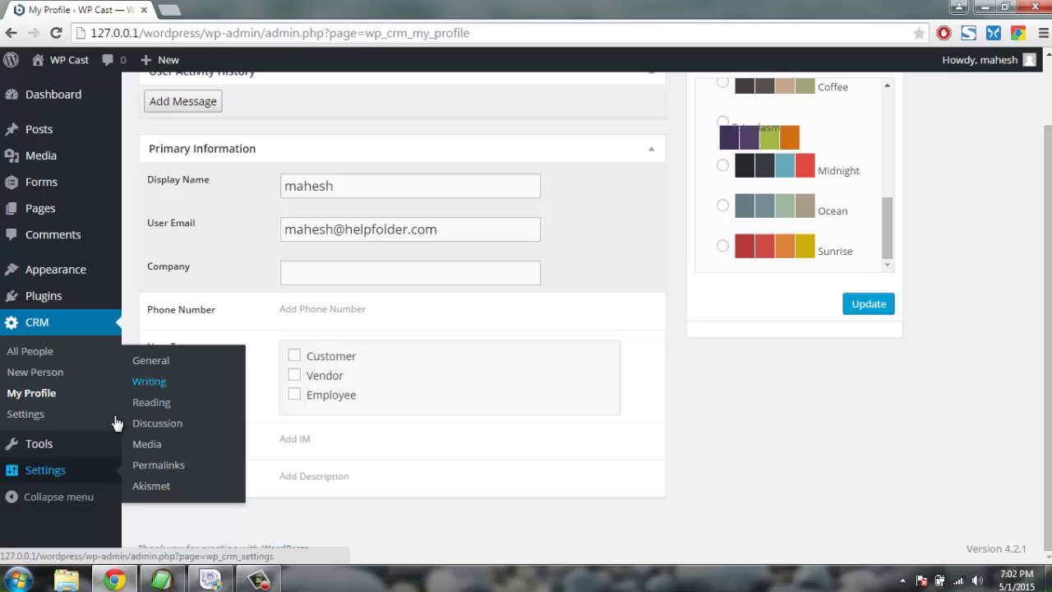
pyautogui.moveTo(47, 444)
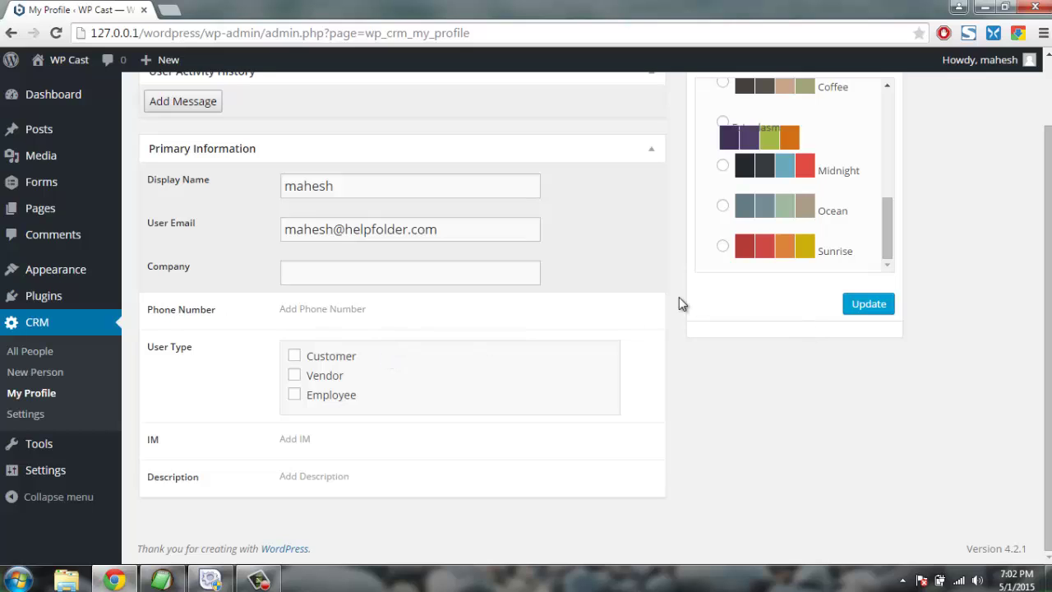
pyautogui.scroll(1, 679, 298)
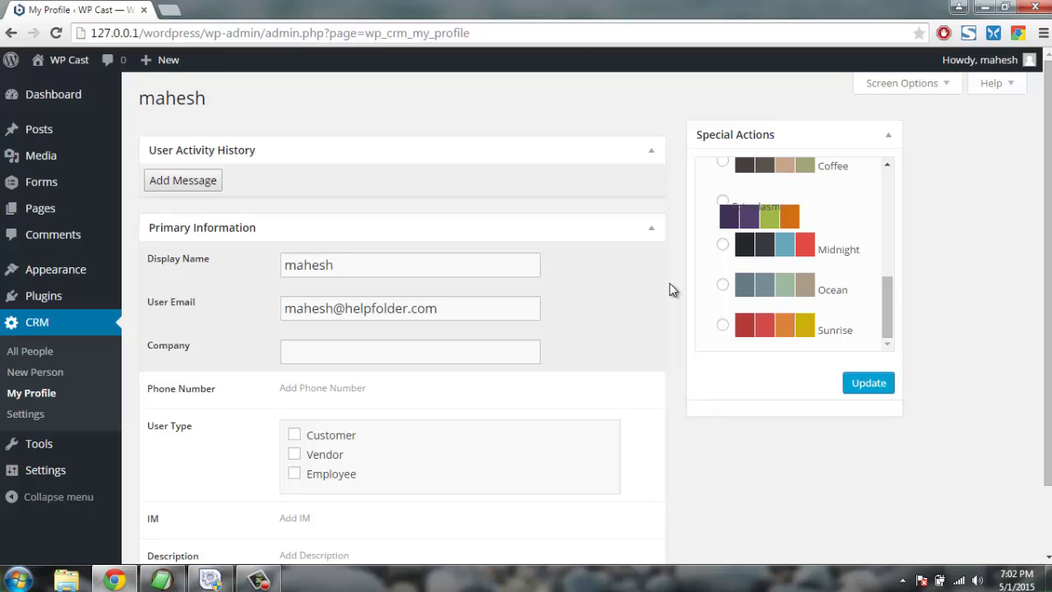
# Return to CRM > All People, showing 2 of 2 entries.
pyautogui.click(17, 355)
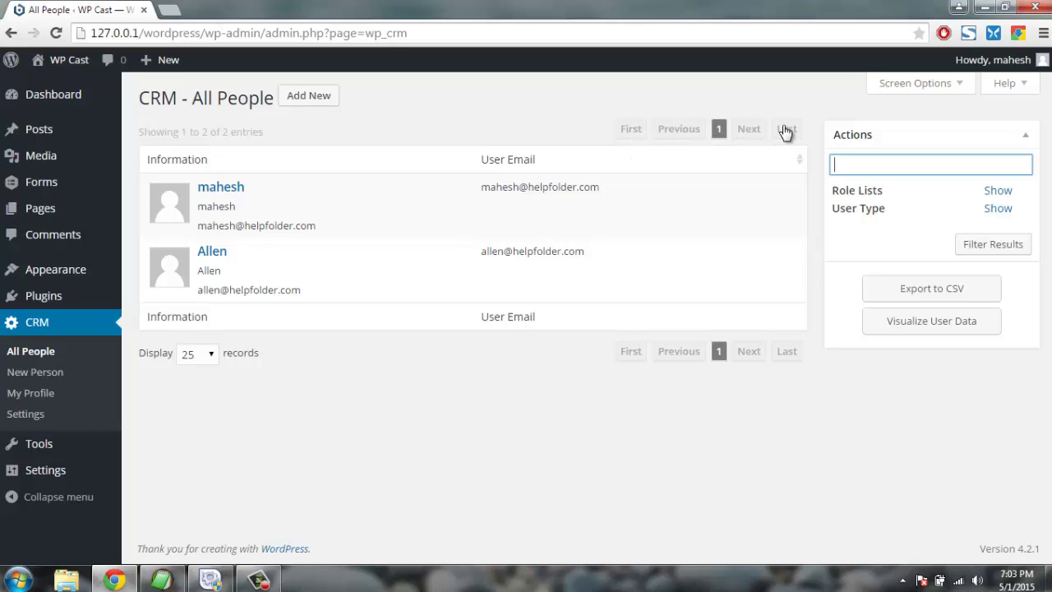
pyautogui.click(916, 328)
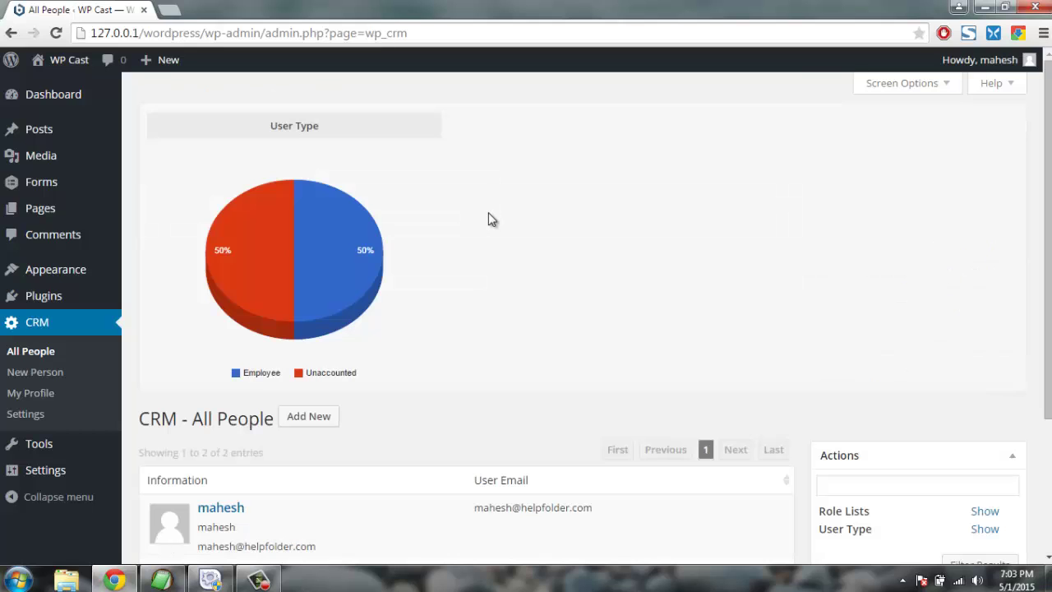
pyautogui.scroll(-2, 497, 214)
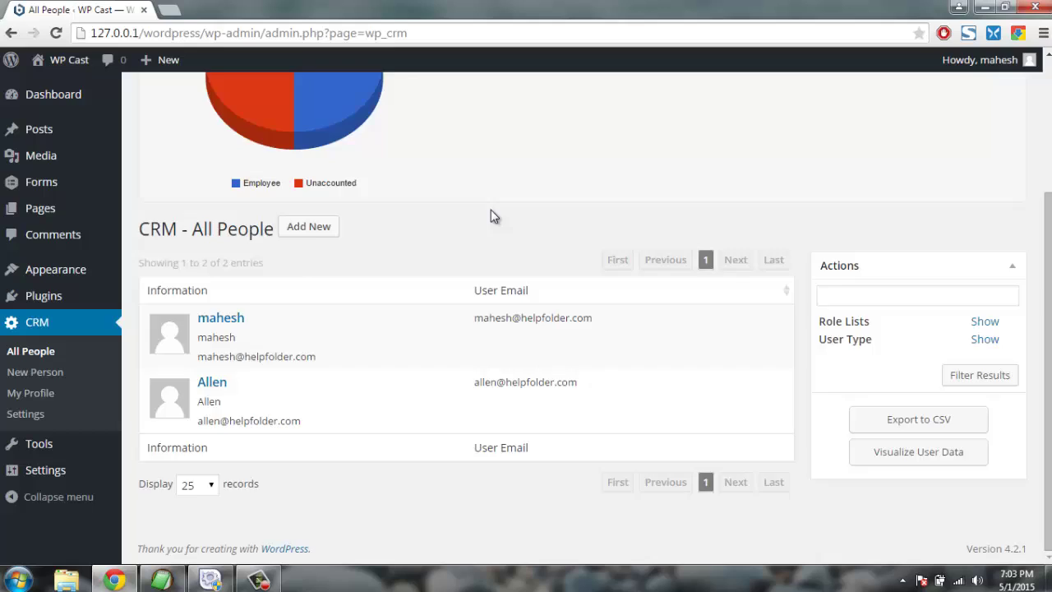
pyautogui.scroll(2, 491, 209)
pyautogui.moveTo(254, 231)
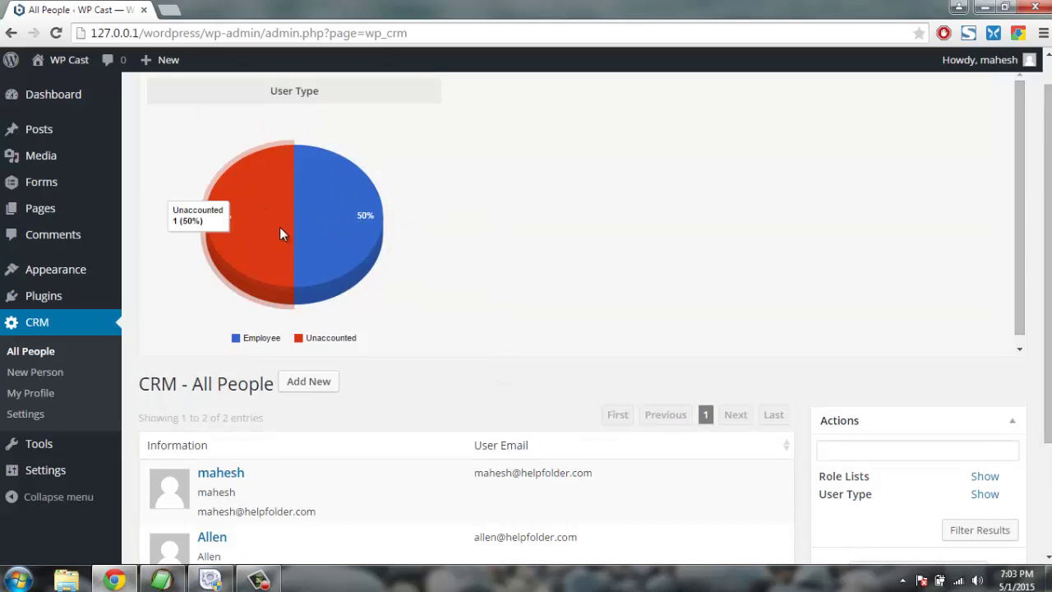
pyautogui.moveTo(340, 233)
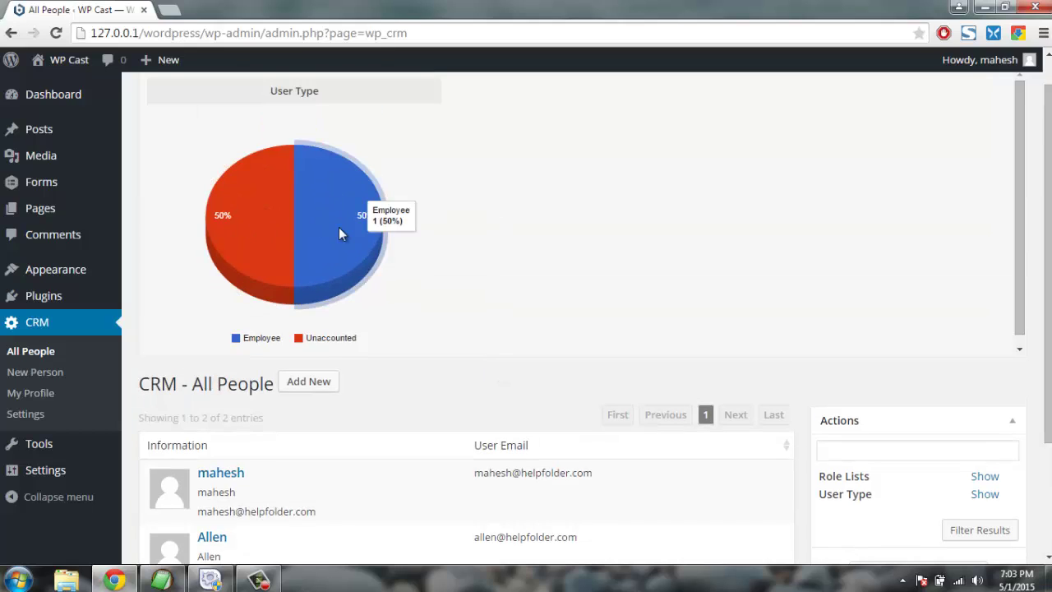
pyautogui.scroll(-3, 497, 194)
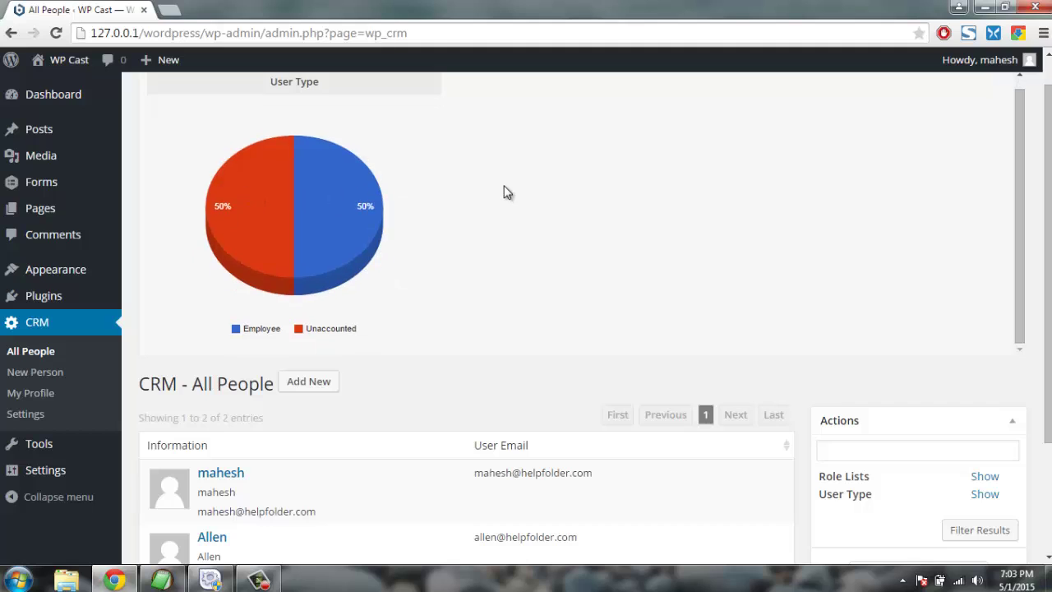
pyautogui.scroll(3, 507, 192)
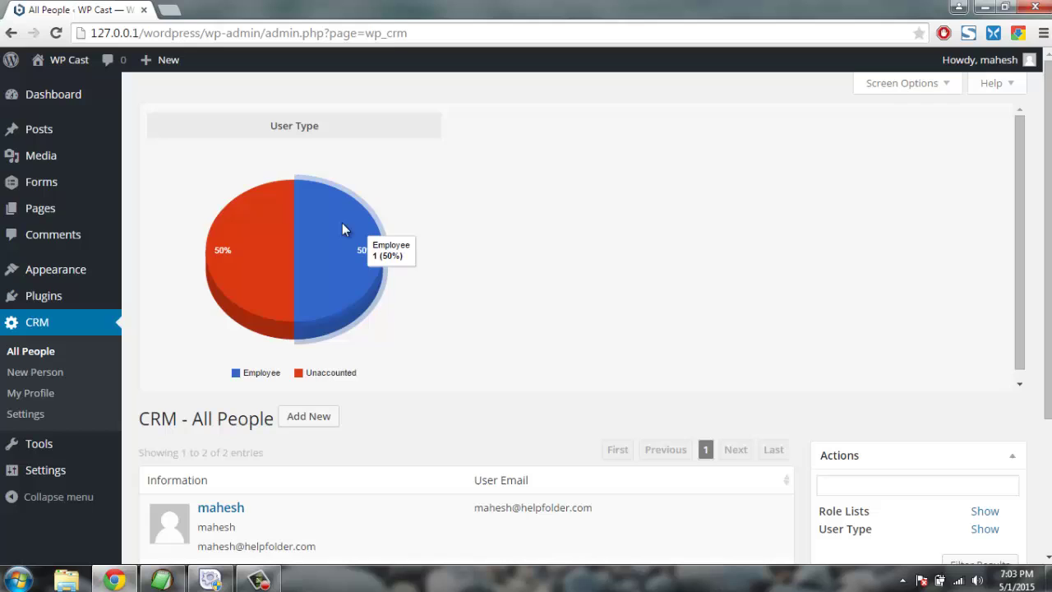
pyautogui.scroll(-3, 610, 219)
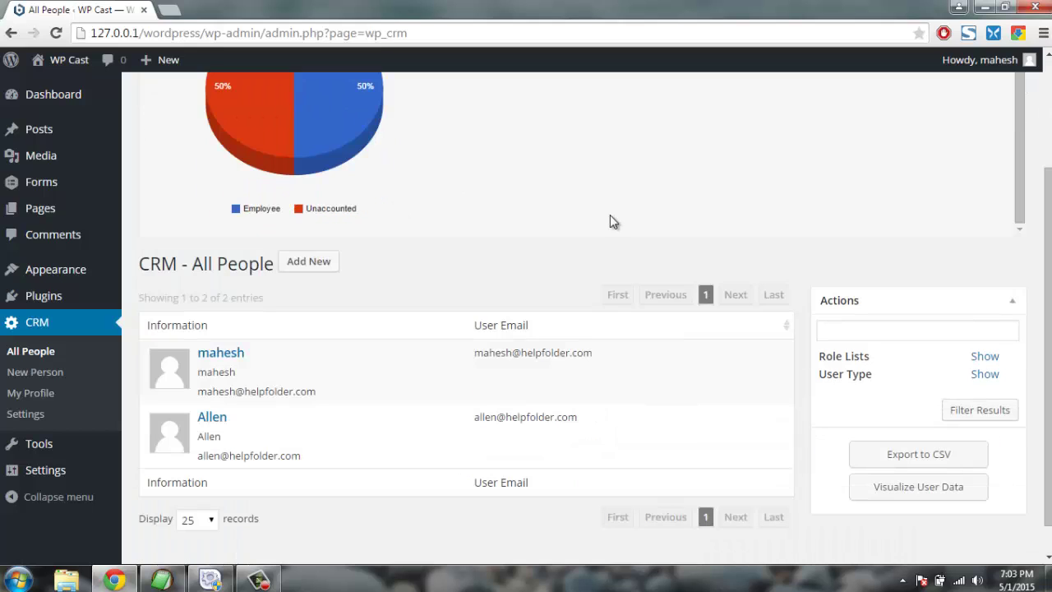
pyautogui.scroll(3, 607, 220)
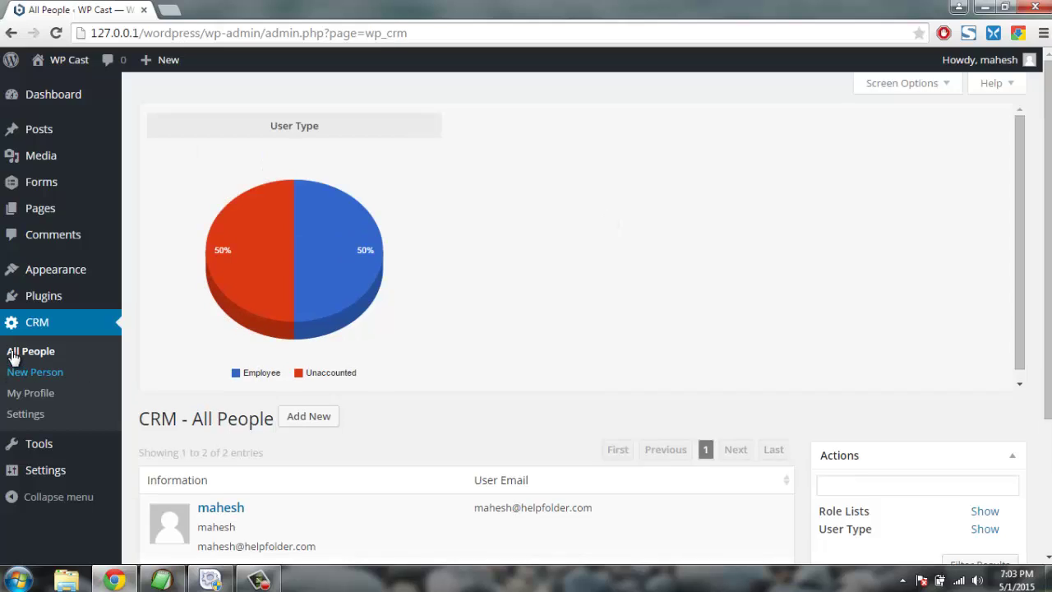
pyautogui.click(15, 352)
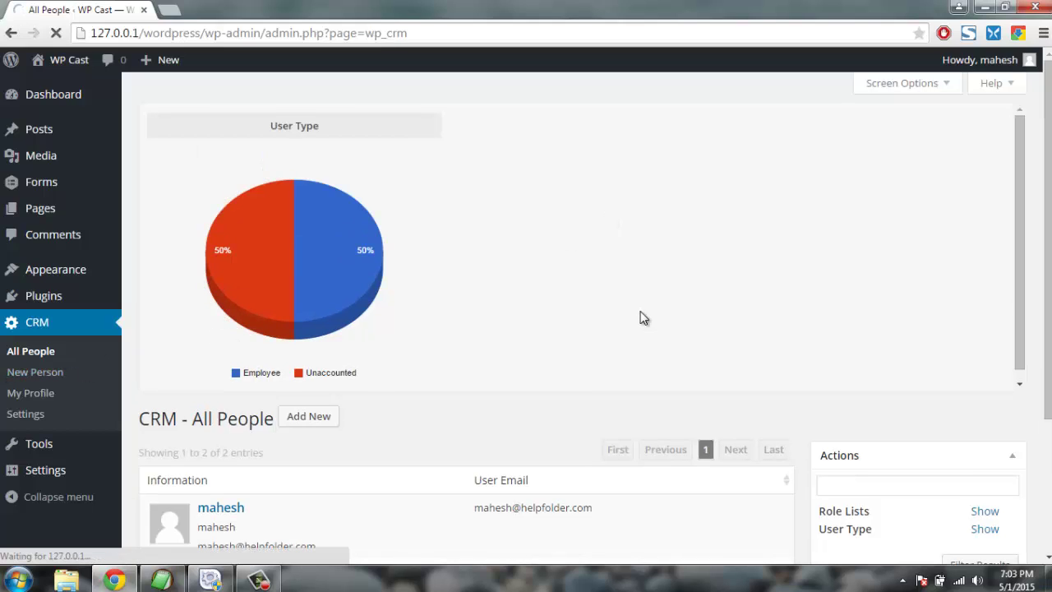